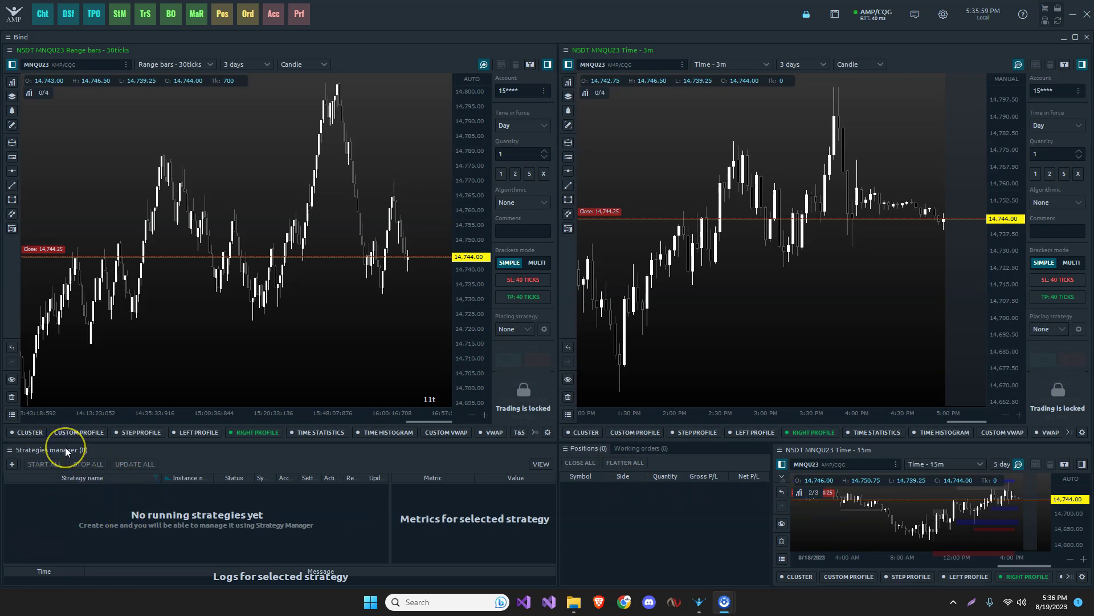
Open an extra floating Strategies manager window from the AMP launcher's StM tile.
click(13, 19)
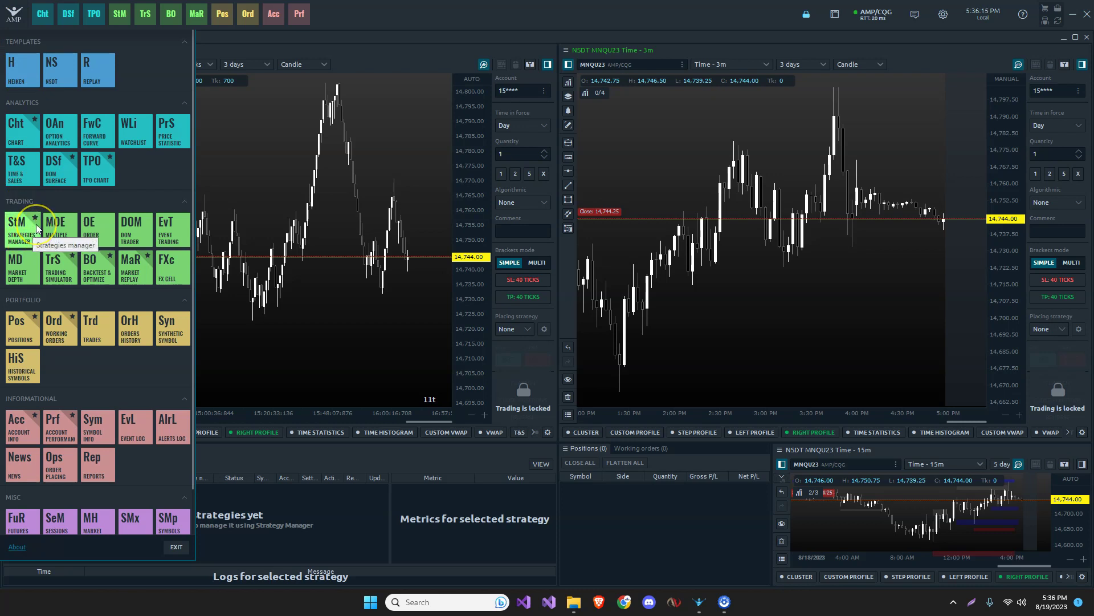
click(13, 13)
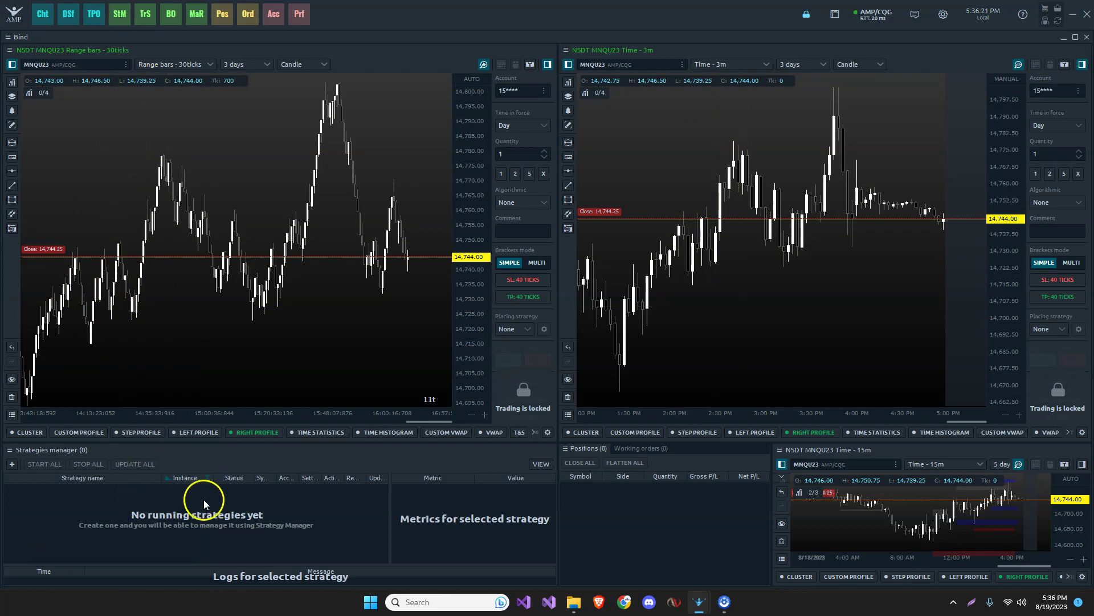
click(119, 23)
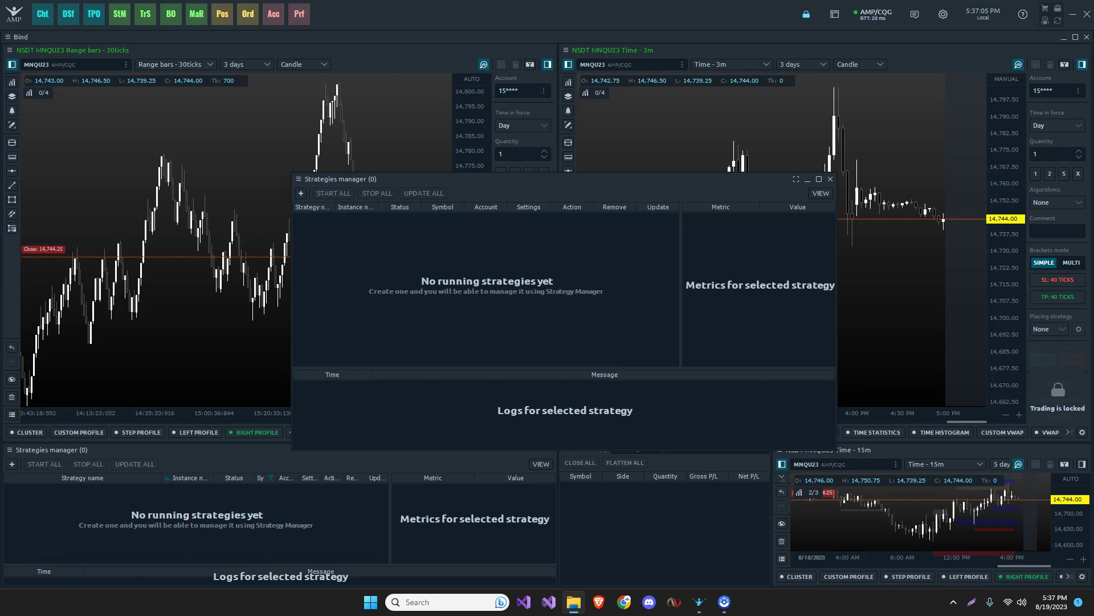
Bring up File Explorer on Scripts\Strategies and navigate up to C:\AMP Quantower.
click(573, 602)
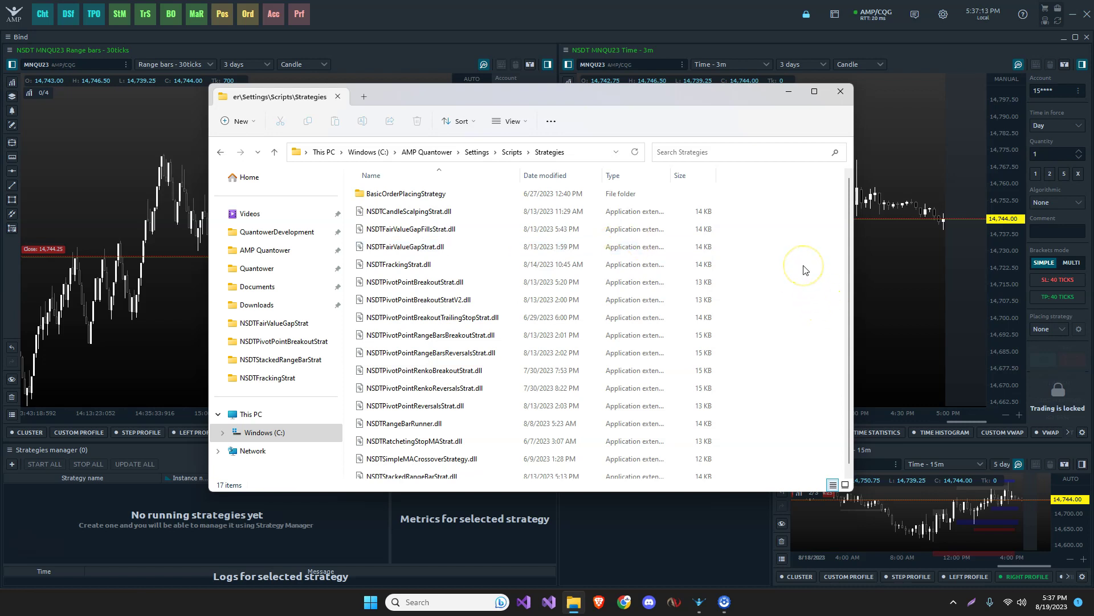
click(361, 154)
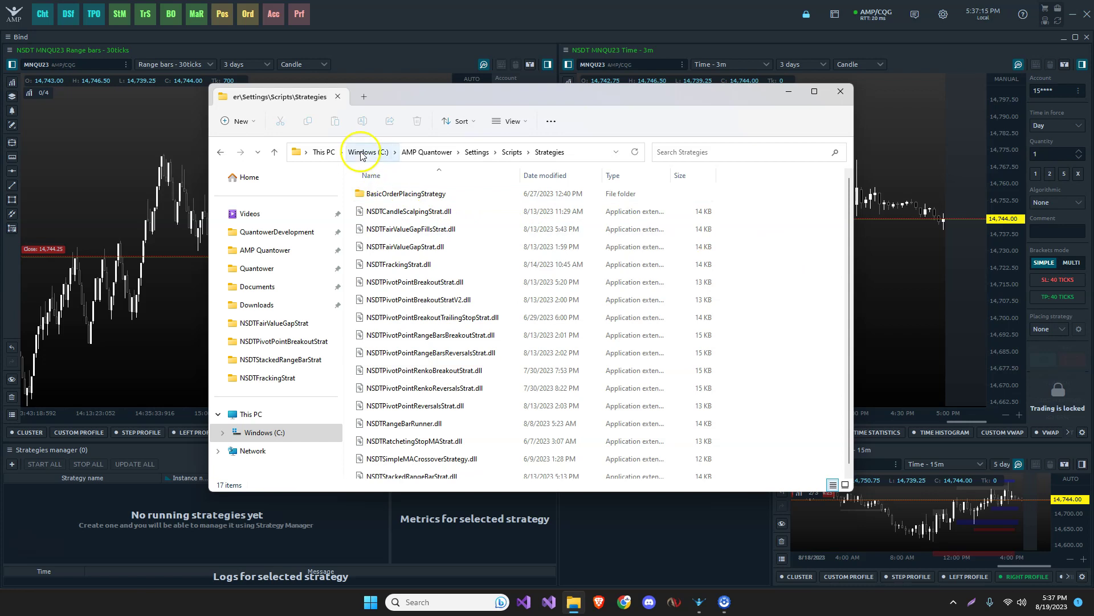
click(260, 311)
click(274, 312)
click(272, 310)
click(277, 302)
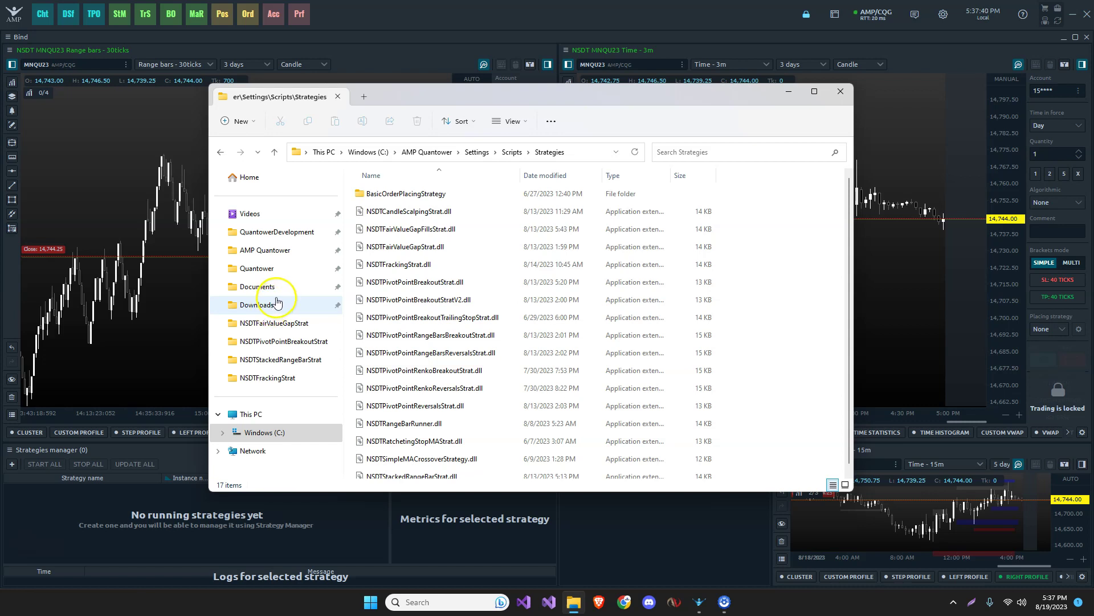
click(274, 270)
Navigate back into Settings\Scripts\Strategies under C:\AMP Quantower.
click(436, 152)
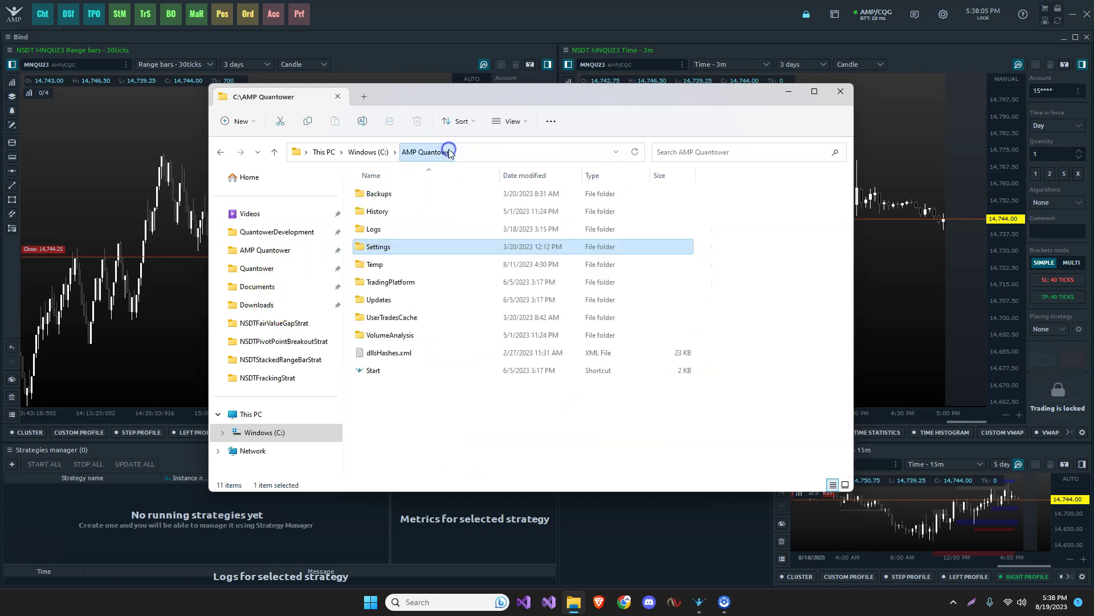
double_click(361, 253)
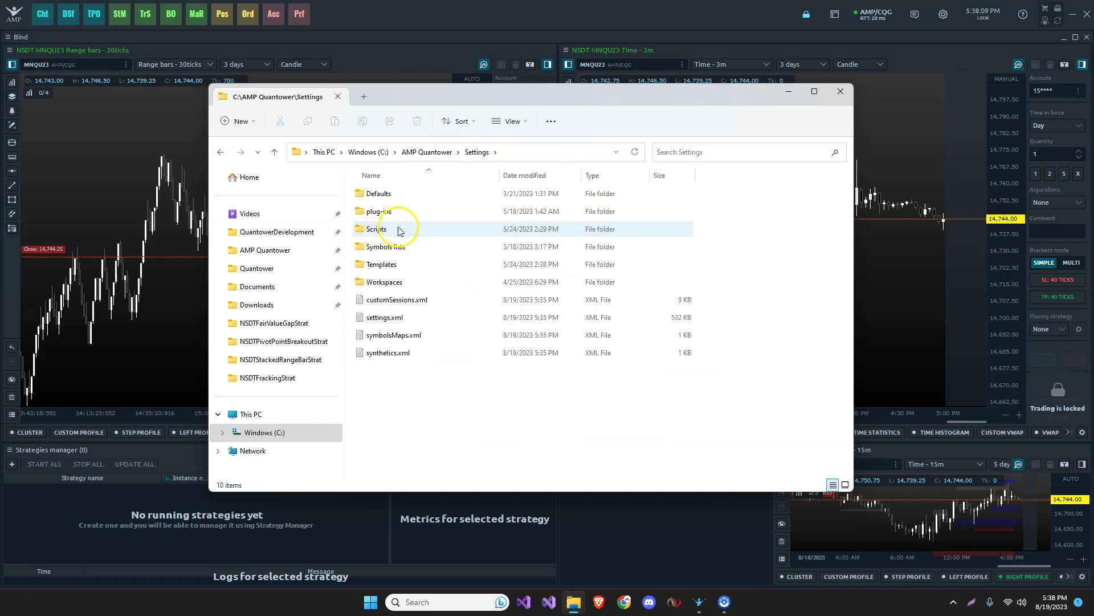
double_click(379, 230)
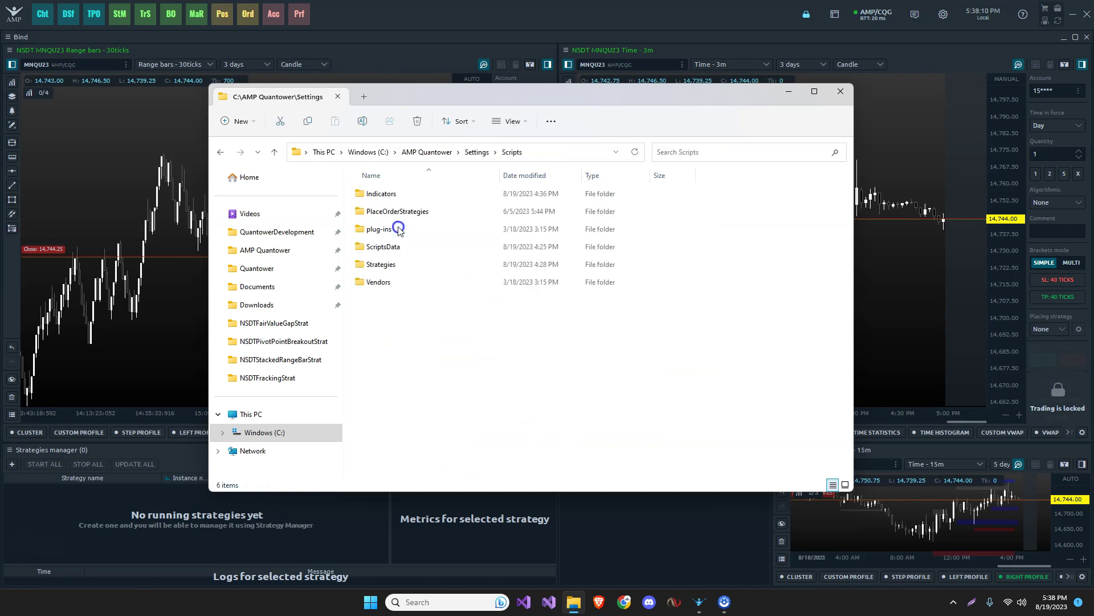
double_click(403, 265)
Browse the strategy DLLs and select NSDTFairValueGapFillsStrat.dll.
click(415, 379)
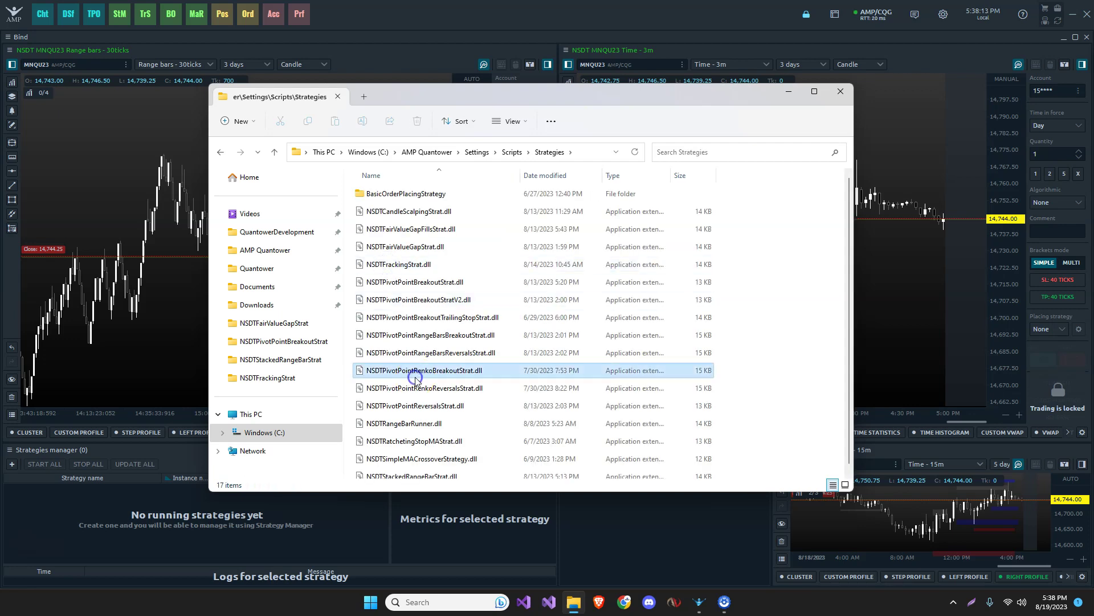
click(419, 338)
click(429, 300)
click(421, 251)
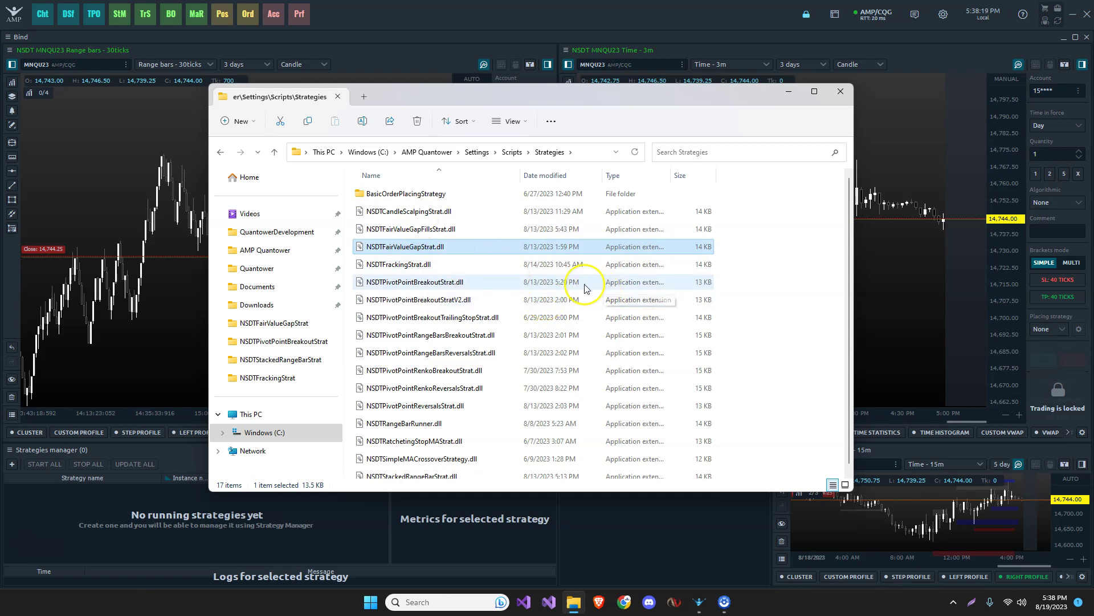
click(413, 228)
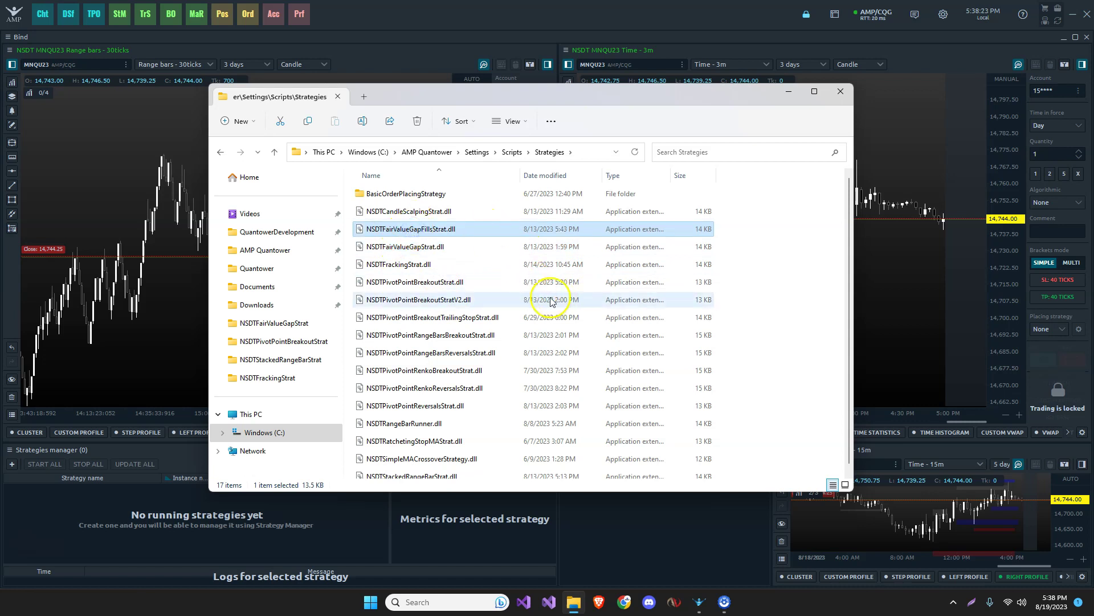
mouse_move(429, 234)
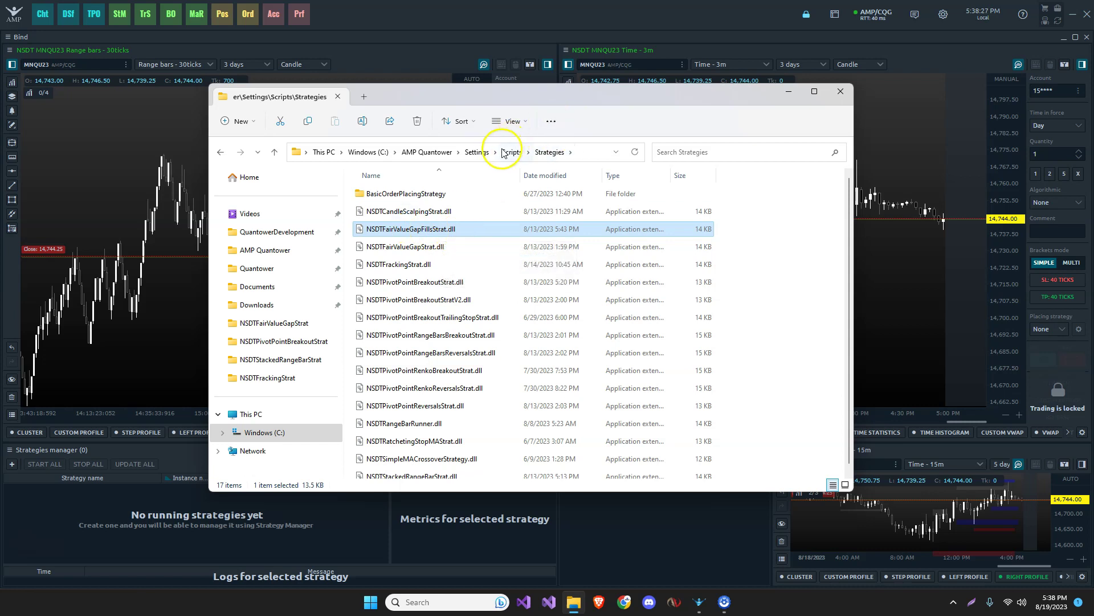
Add an NSDT Fair Value Gap Fills Strategy instance to the Strategies manager.
click(789, 92)
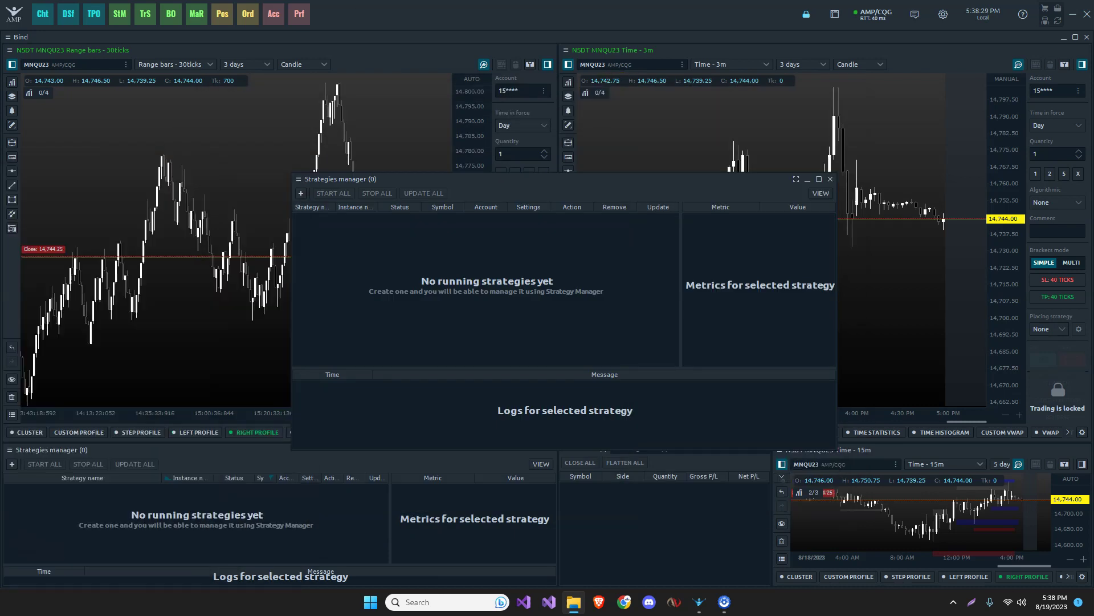
click(301, 194)
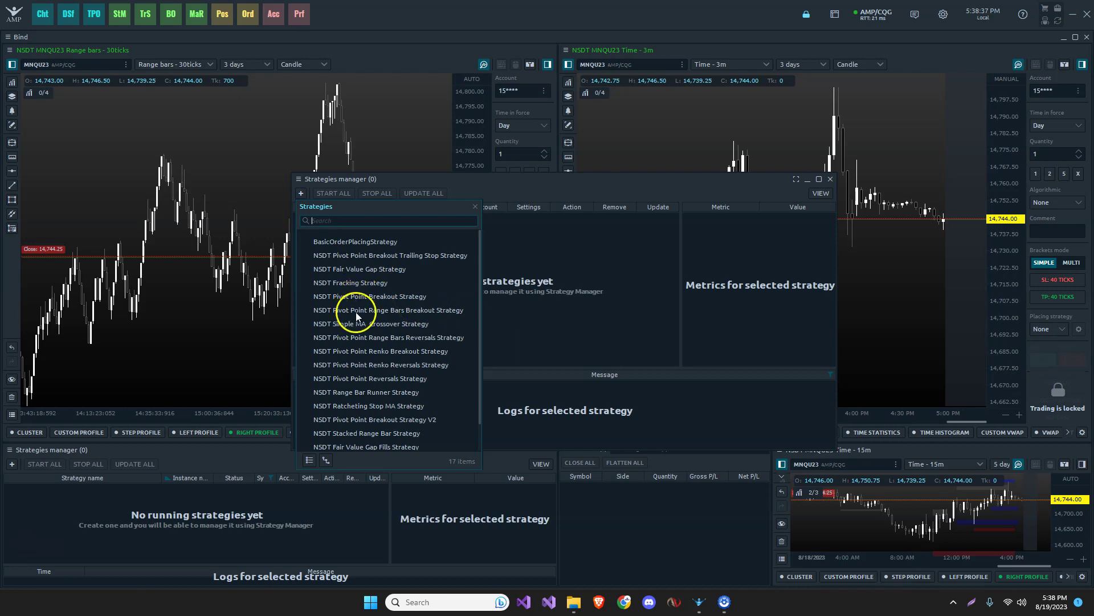
scroll(382, 380, down, 1)
click(365, 422)
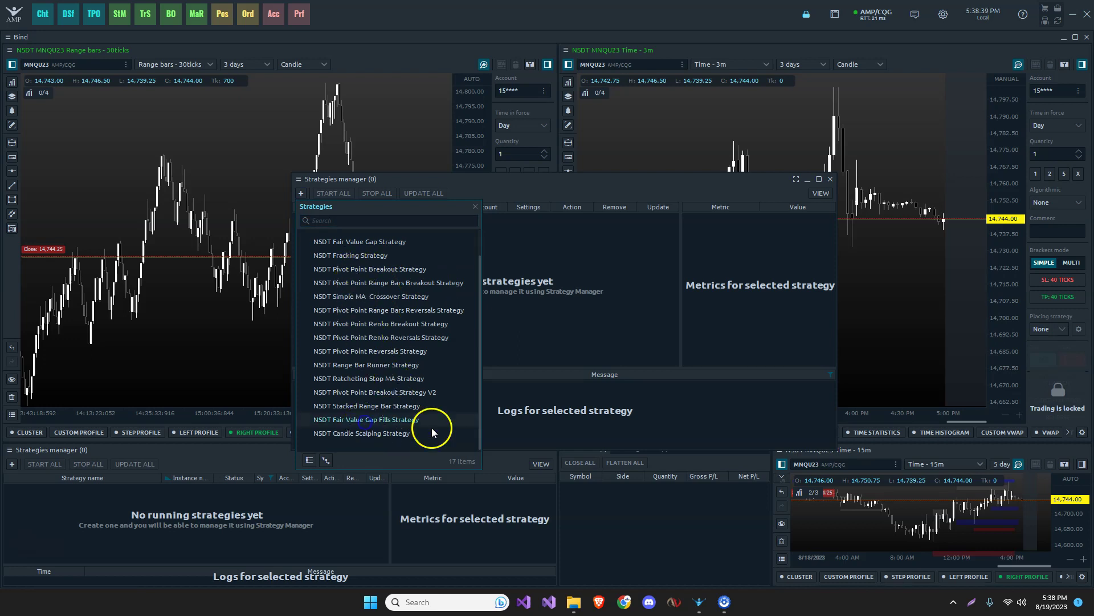
double_click(392, 420)
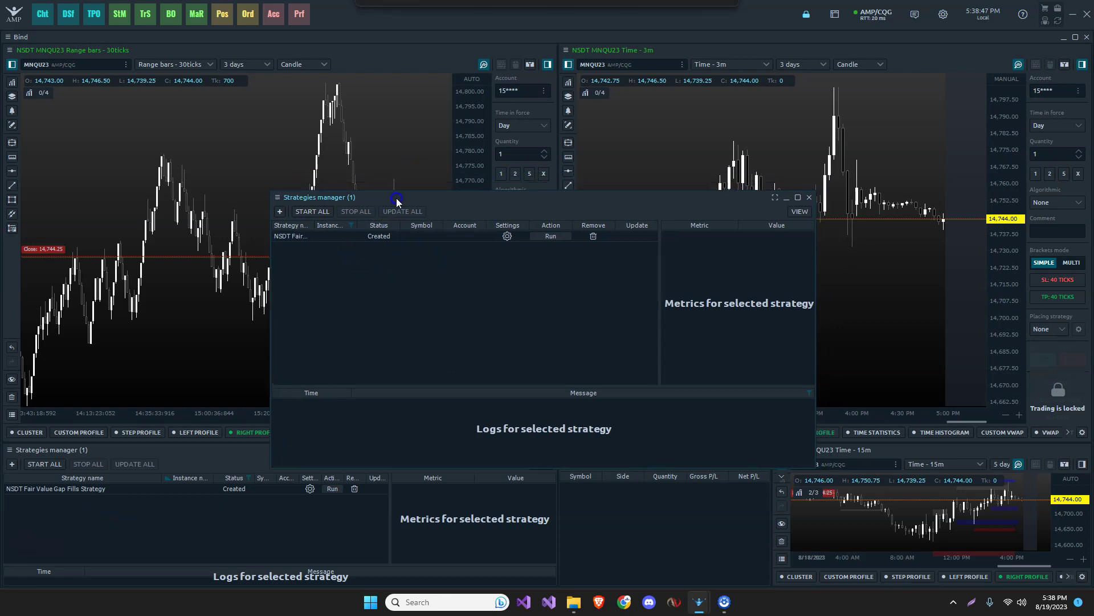
Widen the name column and show the new strategy's metrics.
drag(397, 200, 333, 241)
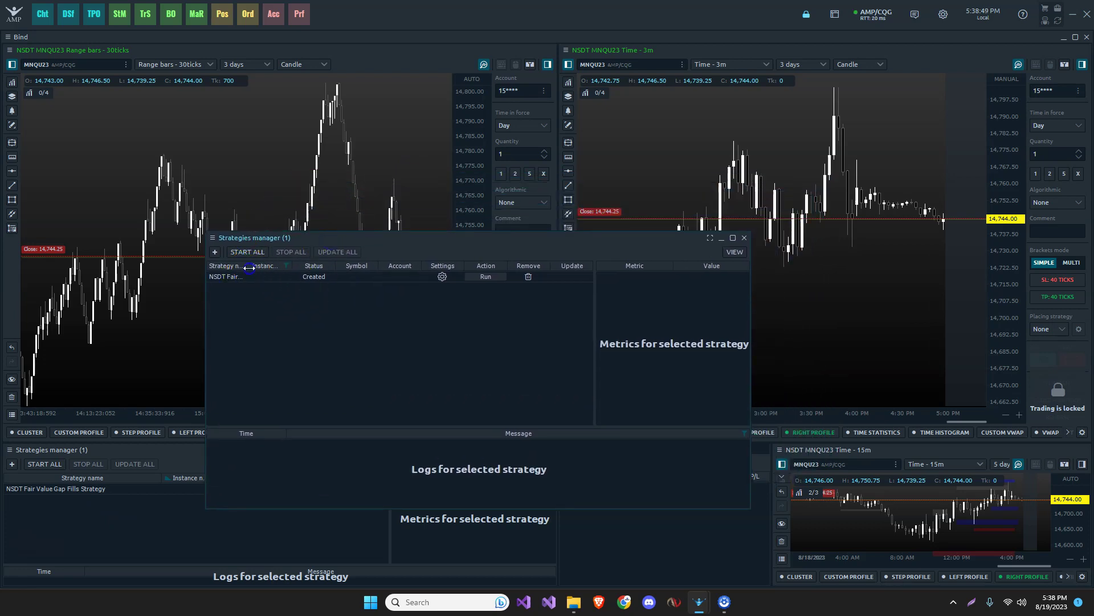
drag(249, 268, 320, 265)
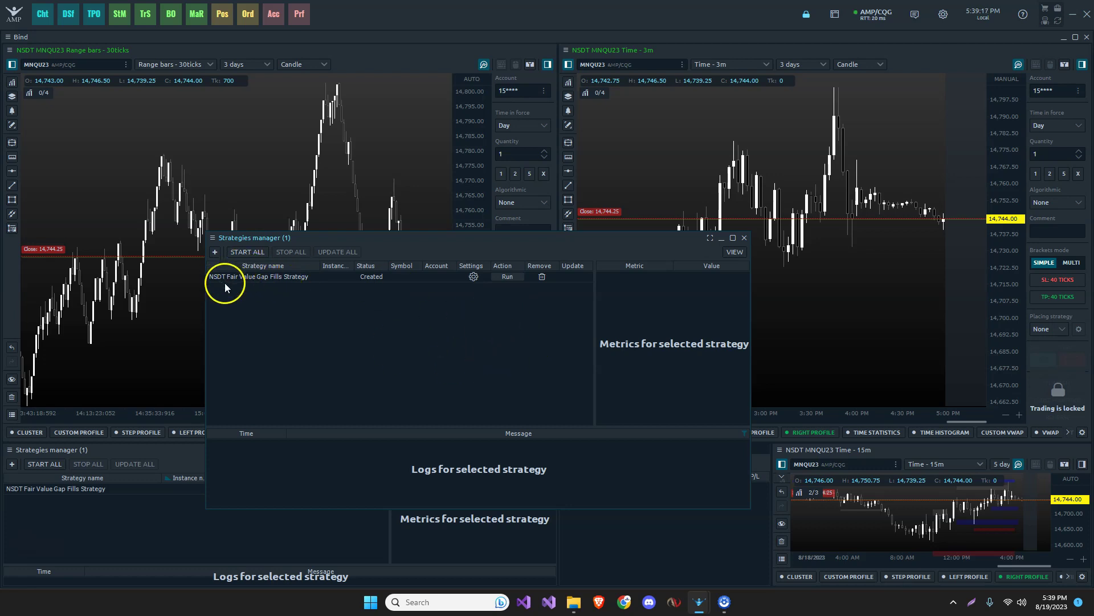
click(253, 282)
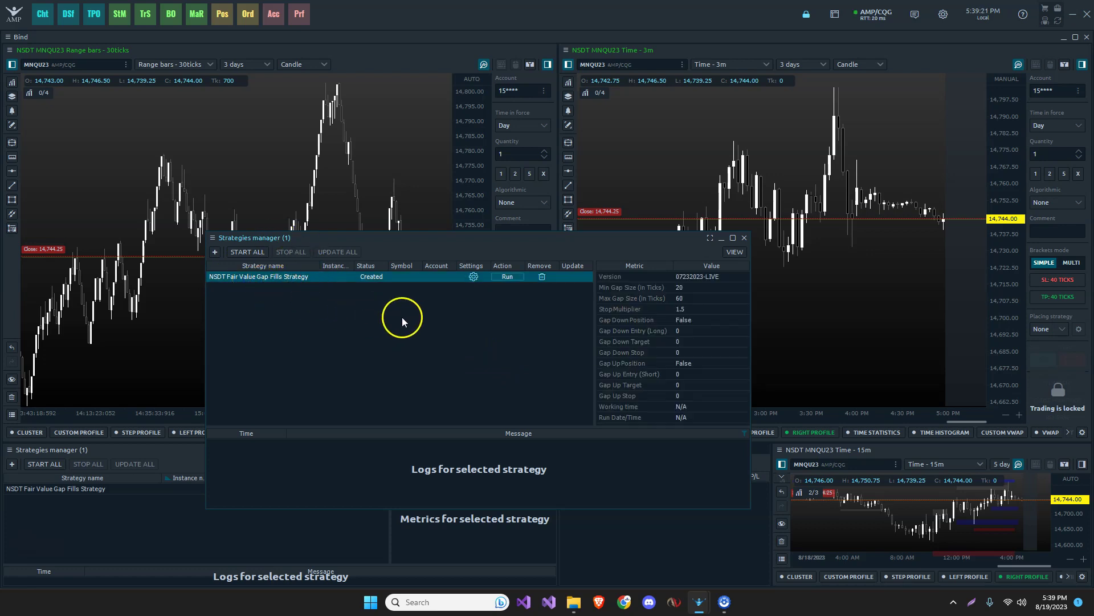
In the strategy settings, set the symbol to MNQU23.
click(473, 276)
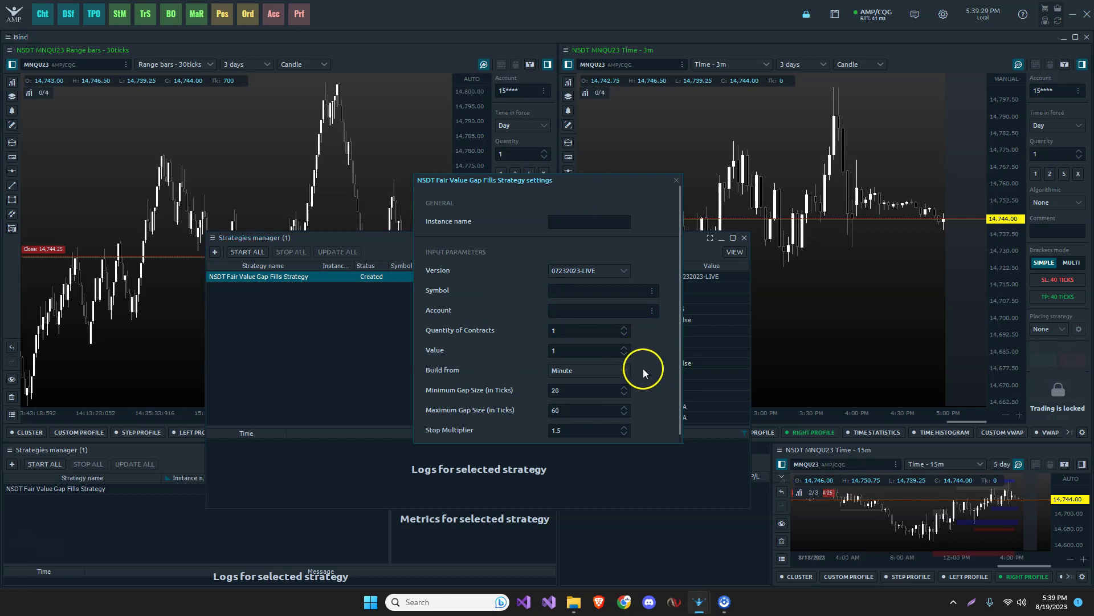
click(586, 292)
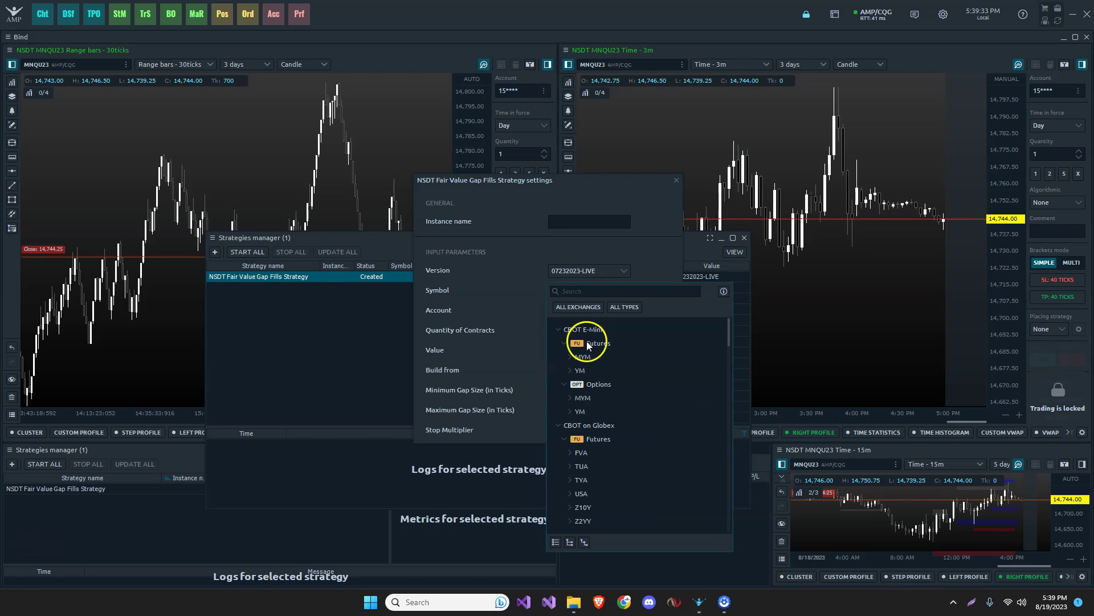
click(555, 541)
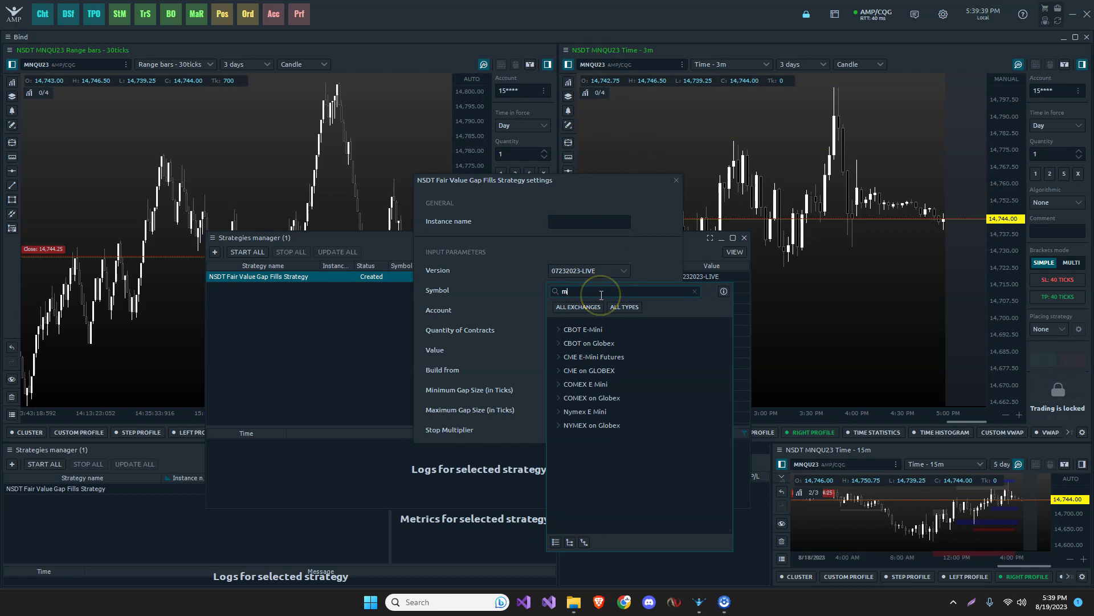
text(mnqu)
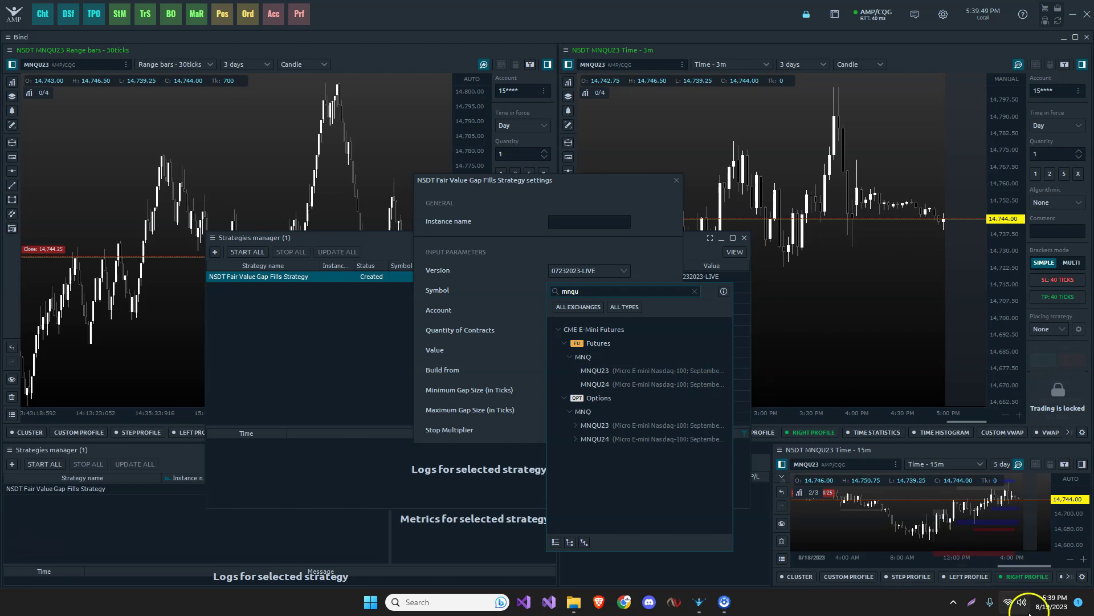
click(870, 564)
click(665, 358)
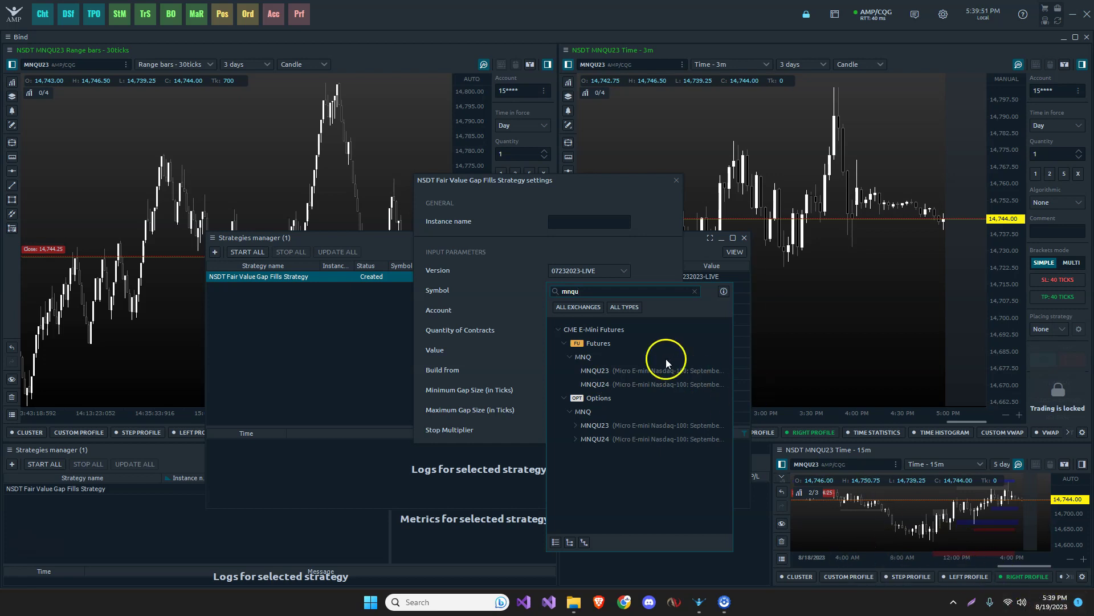
double_click(630, 370)
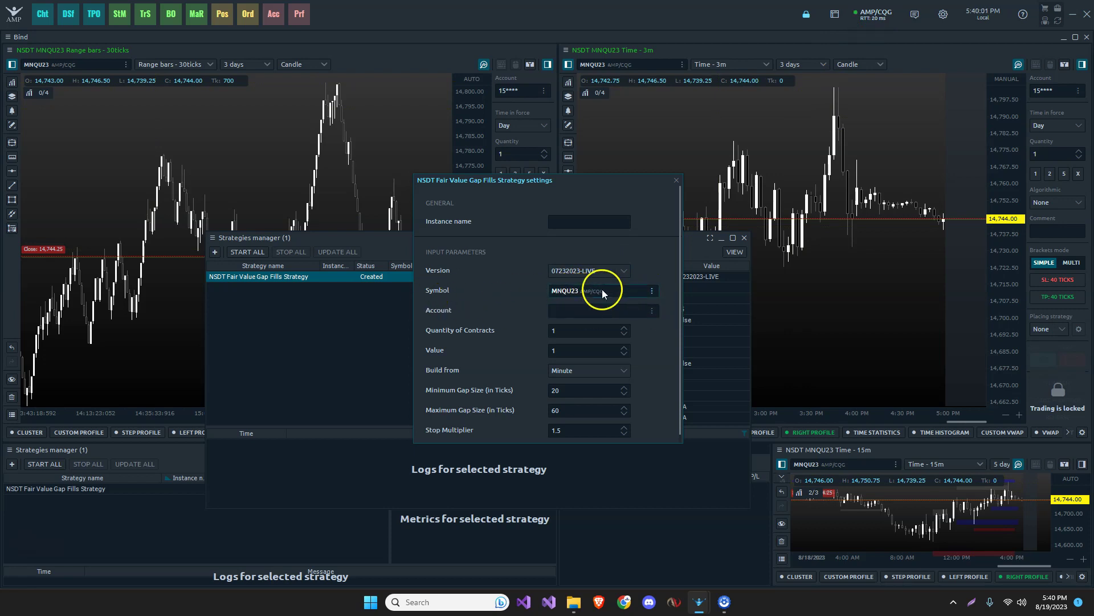
Choose the trading account for the strategy from the accounts list.
click(652, 310)
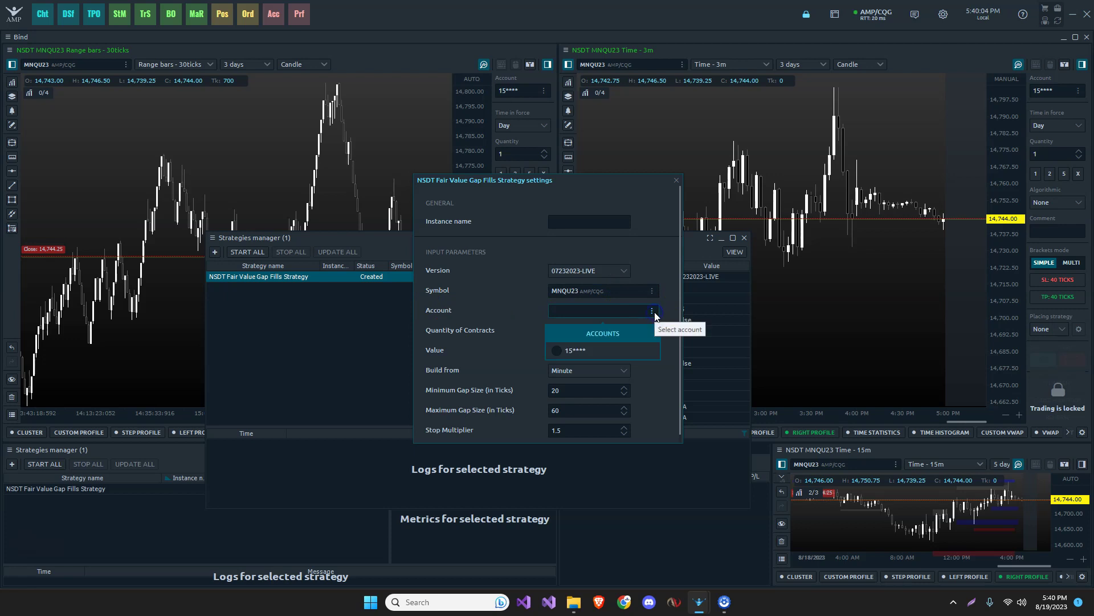
click(563, 352)
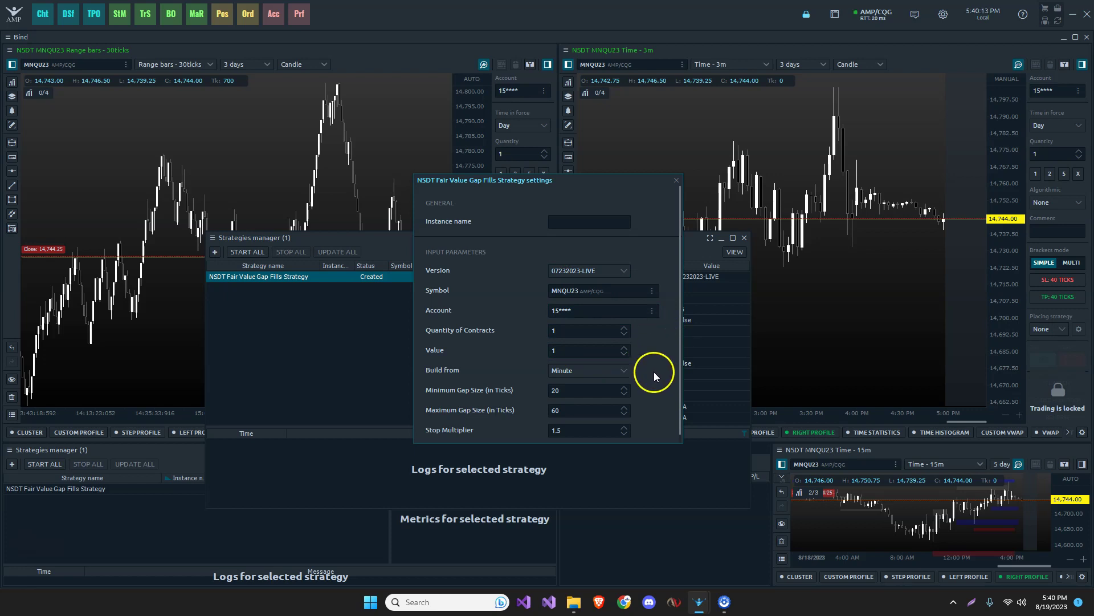
click(566, 309)
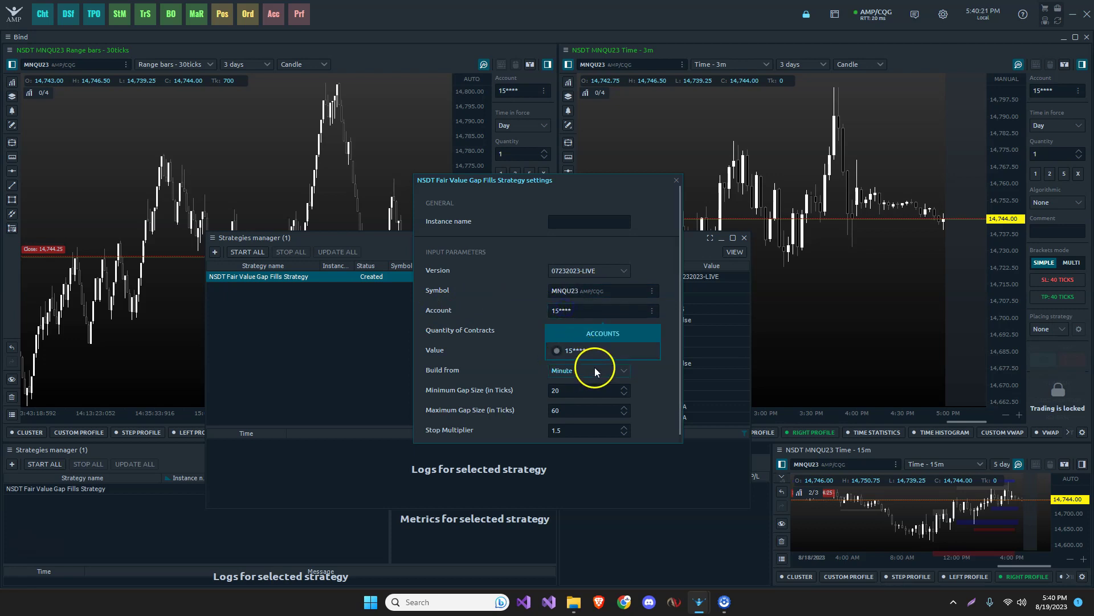
click(661, 322)
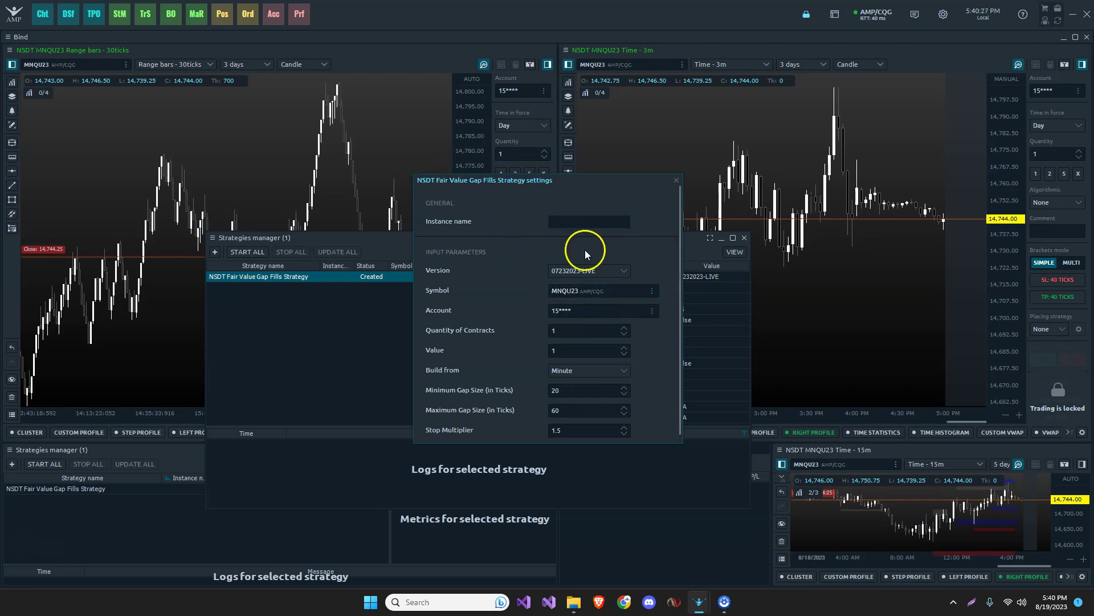
Leave Version unchanged, reselect the trading account, and set Value to 3.
click(607, 275)
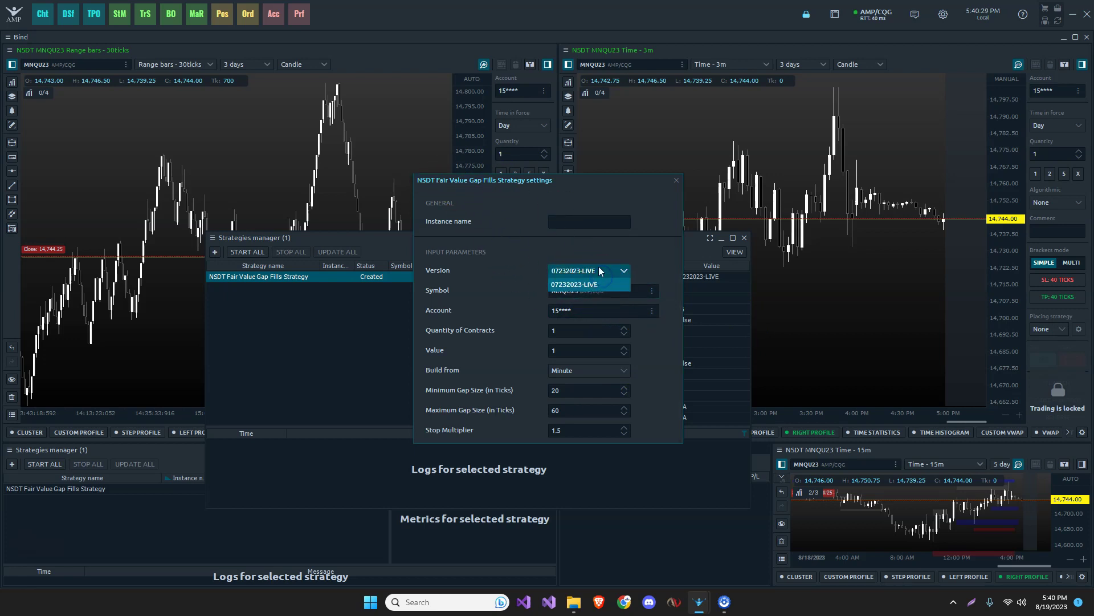
click(606, 254)
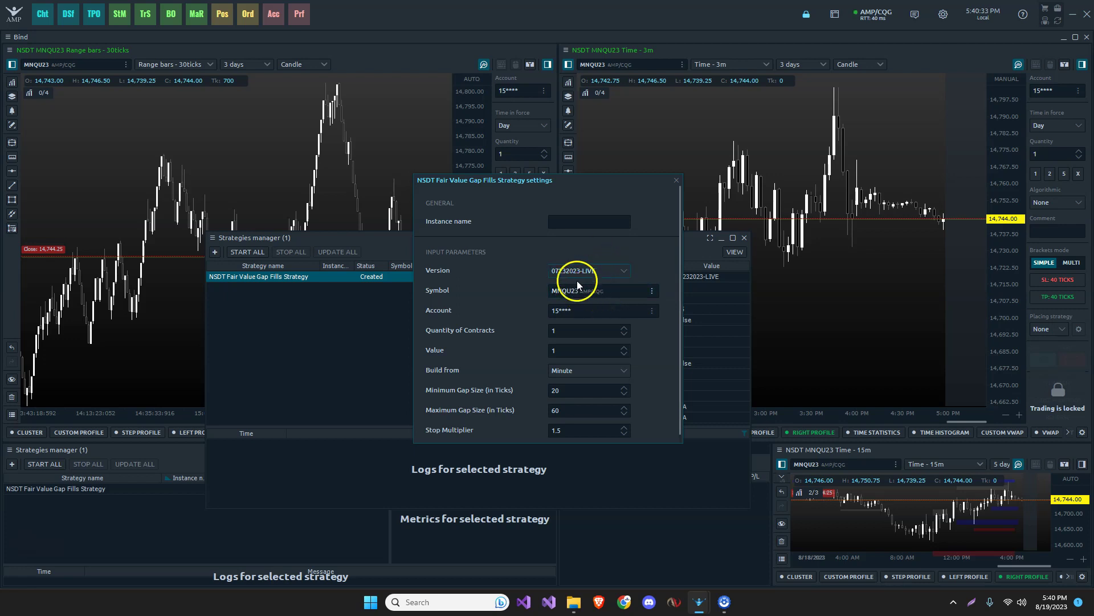
click(563, 311)
click(557, 351)
click(564, 326)
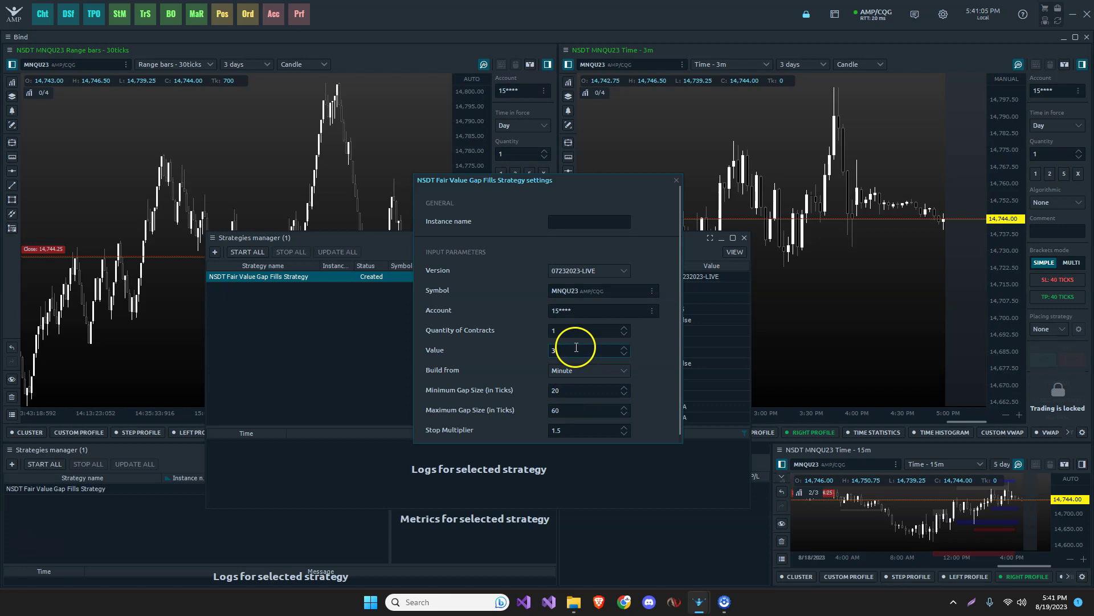
scroll(513, 358, down, 1)
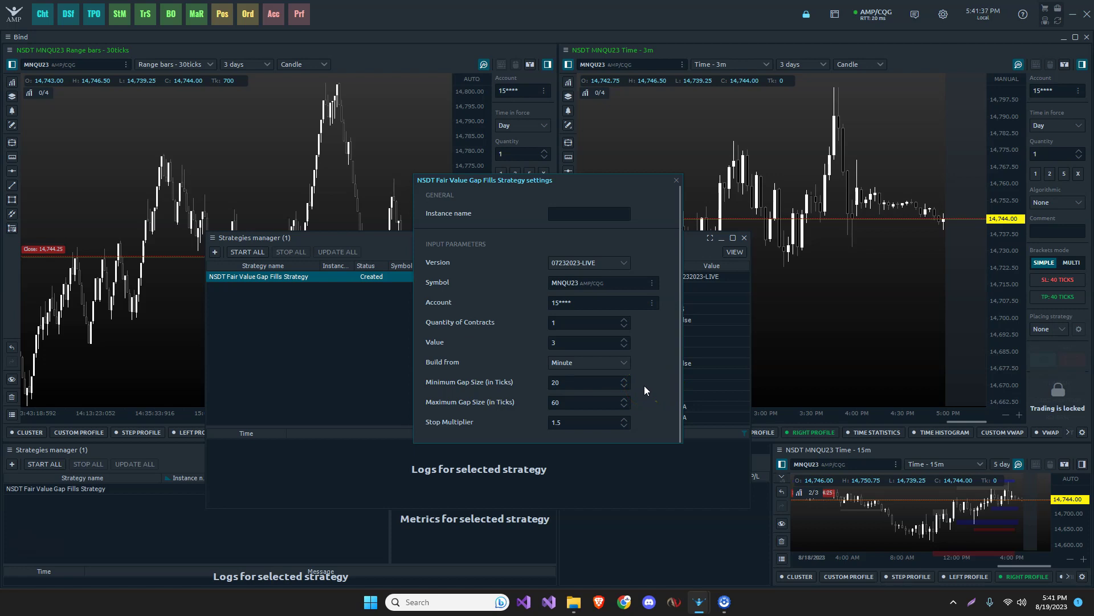
drag(679, 384, 689, 384)
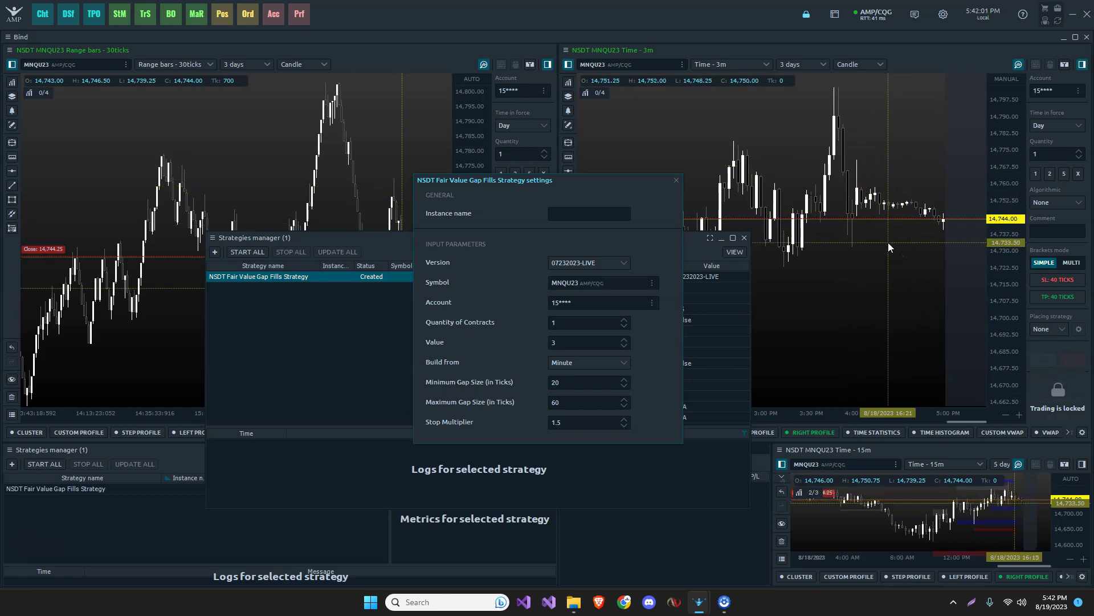
mouse_move(857, 166)
mouse_down()
mouse_move(855, 142)
mouse_move(866, 170)
mouse_up()
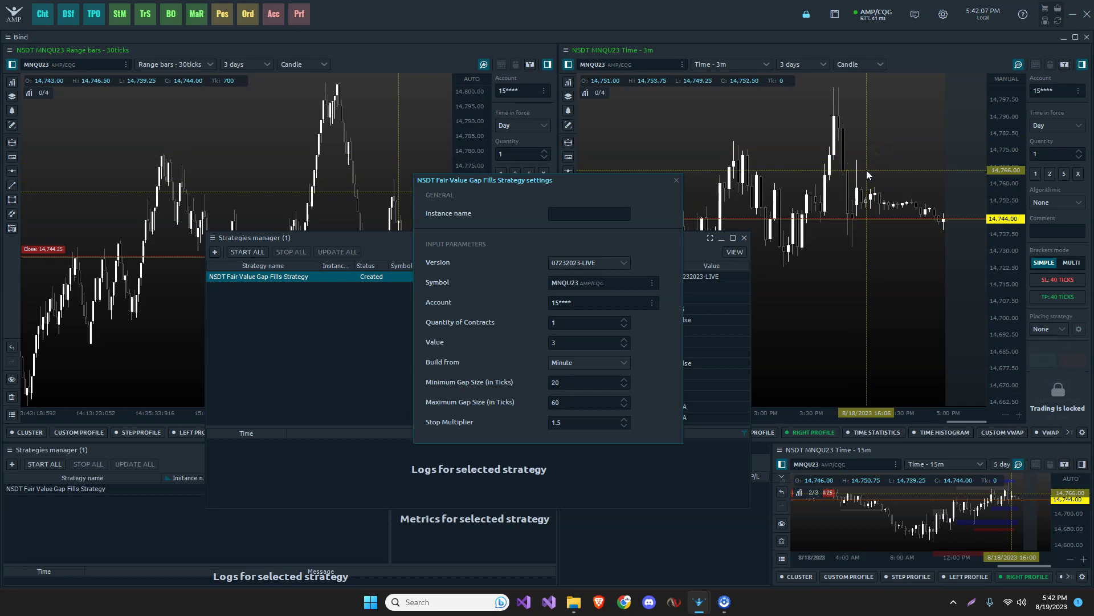
click(860, 145)
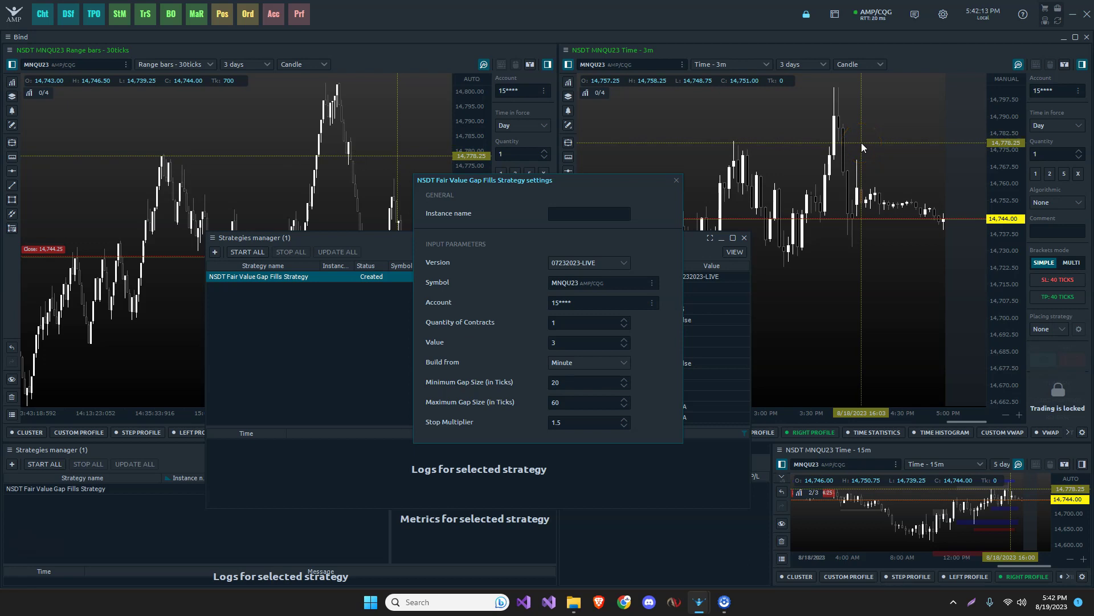
click(887, 165)
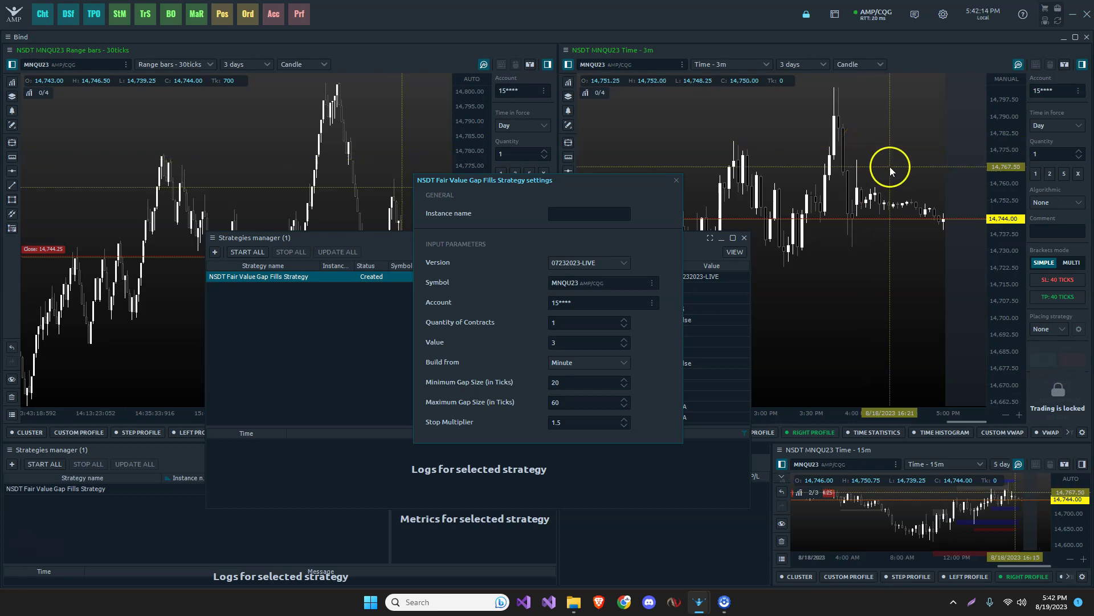
click(815, 146)
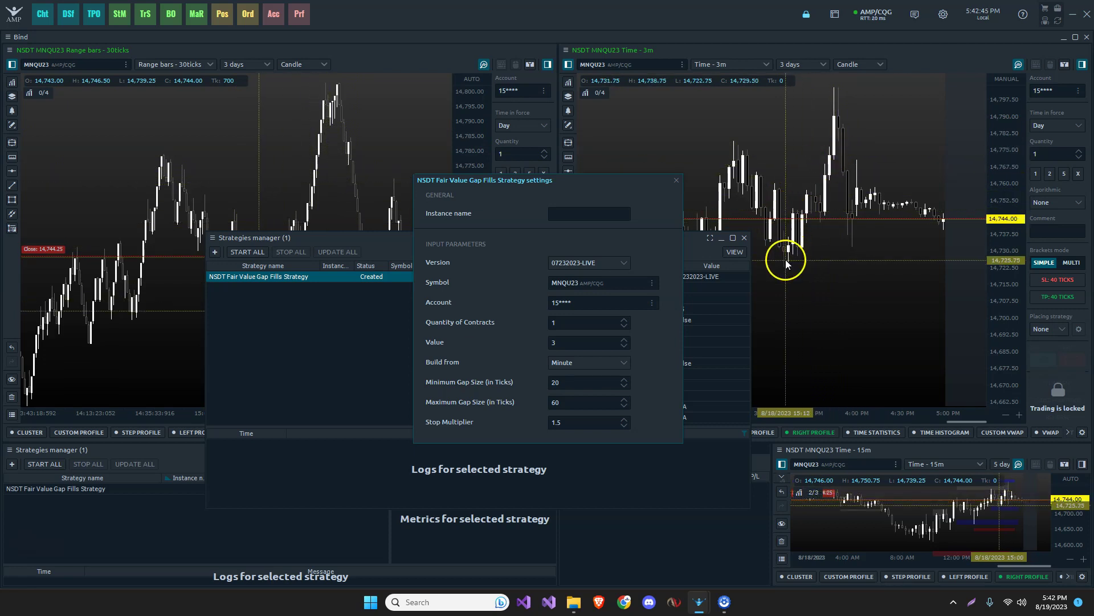
click(782, 222)
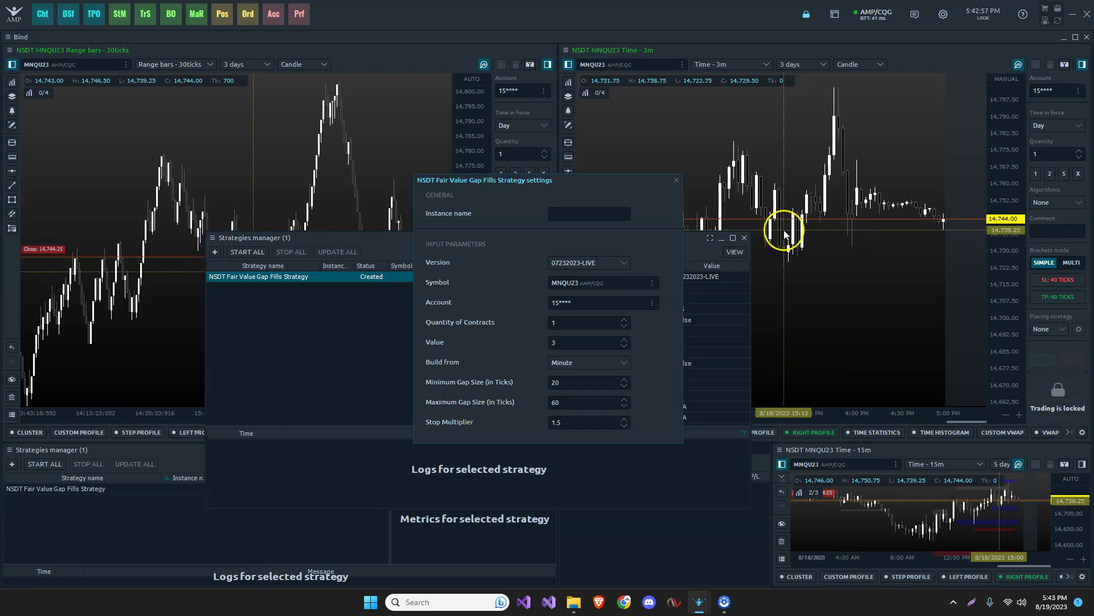
click(793, 230)
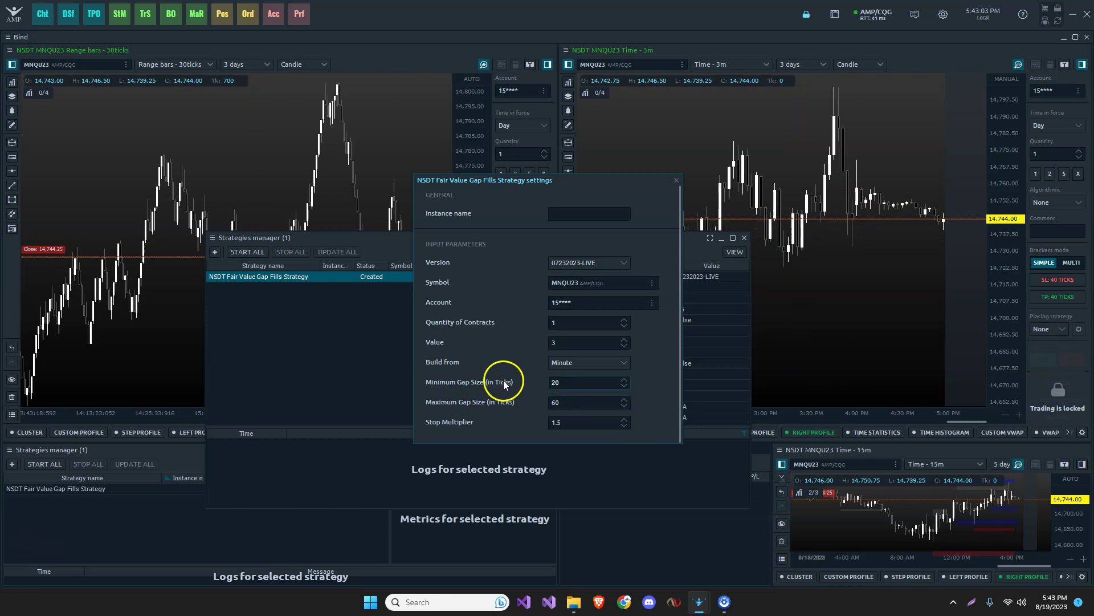
Set Minimum Gap Size to 8 ticks and Maximum Gap Size to 40 ticks.
double_click(563, 384)
text(8)
click(651, 366)
double_click(567, 402)
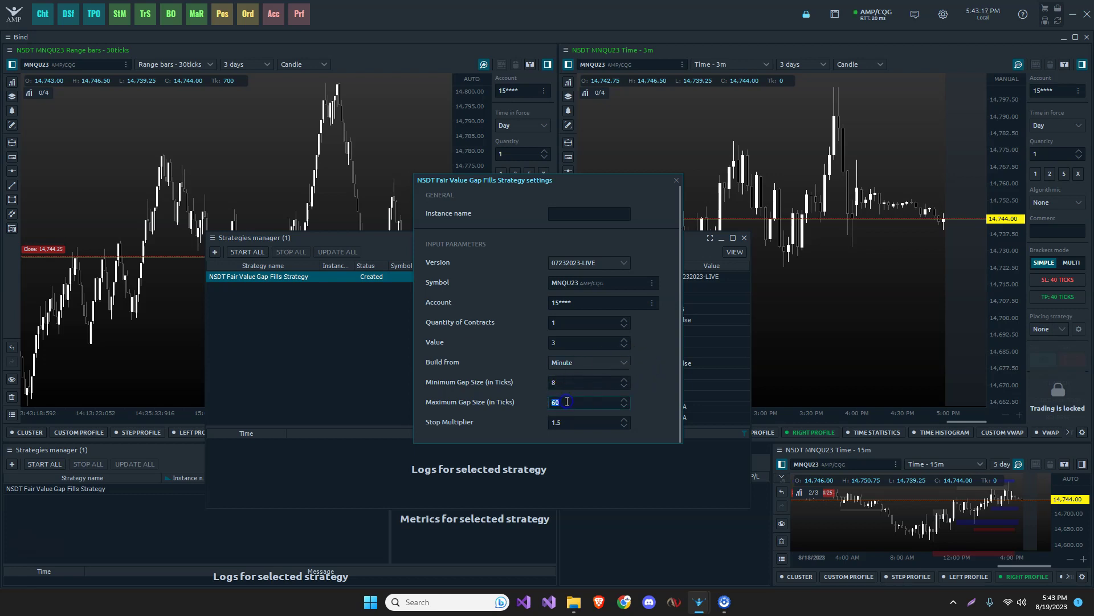
text(40)
double_click(561, 385)
text(8)
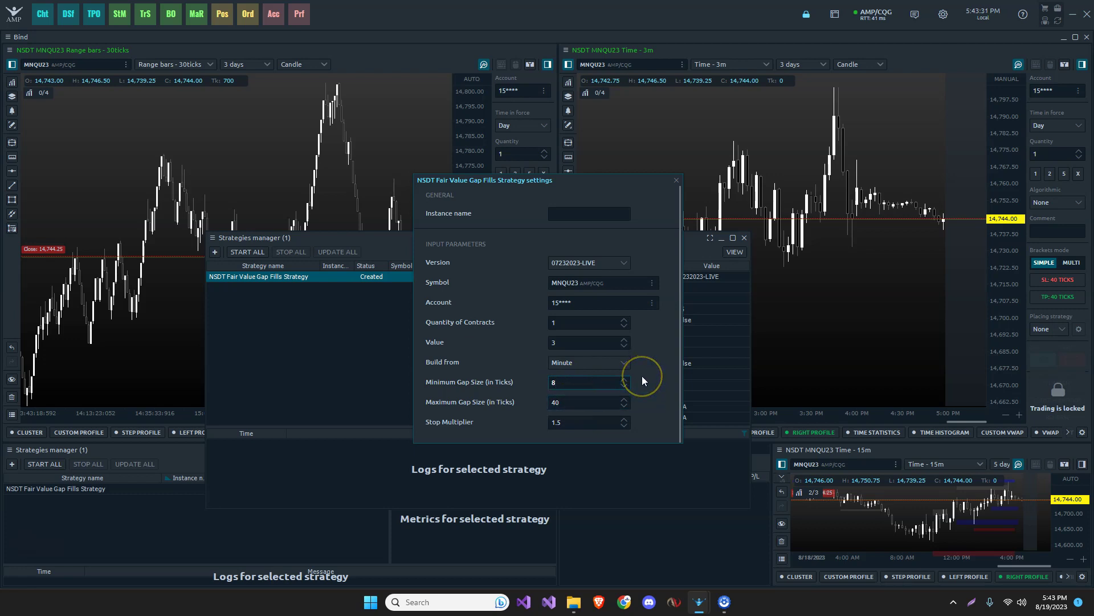
Confirm the gap values and verify Stop Multiplier remains 1.5.
click(565, 403)
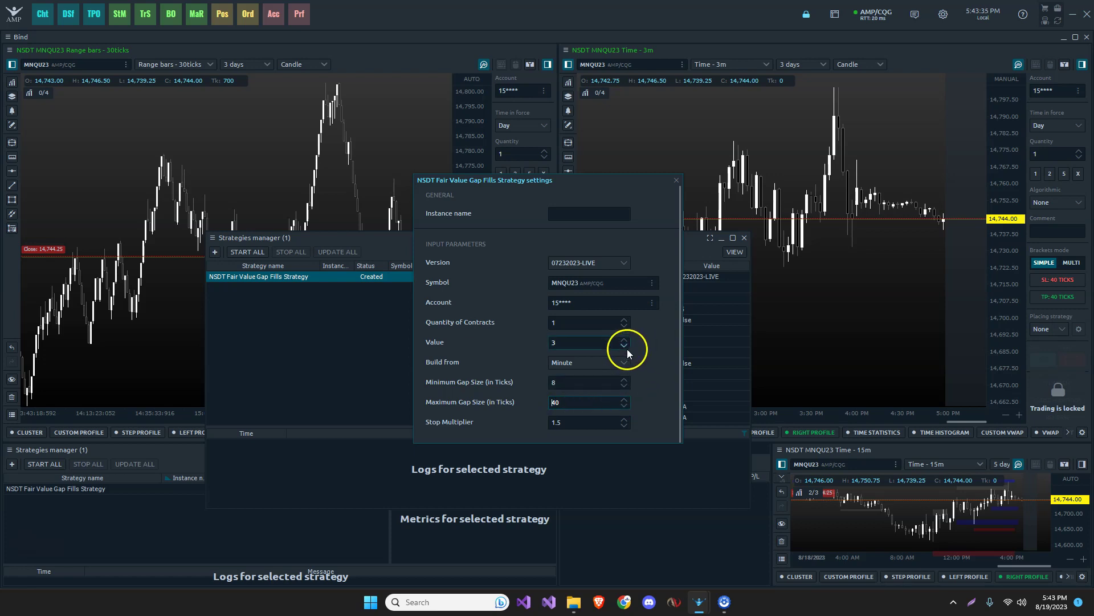
click(572, 421)
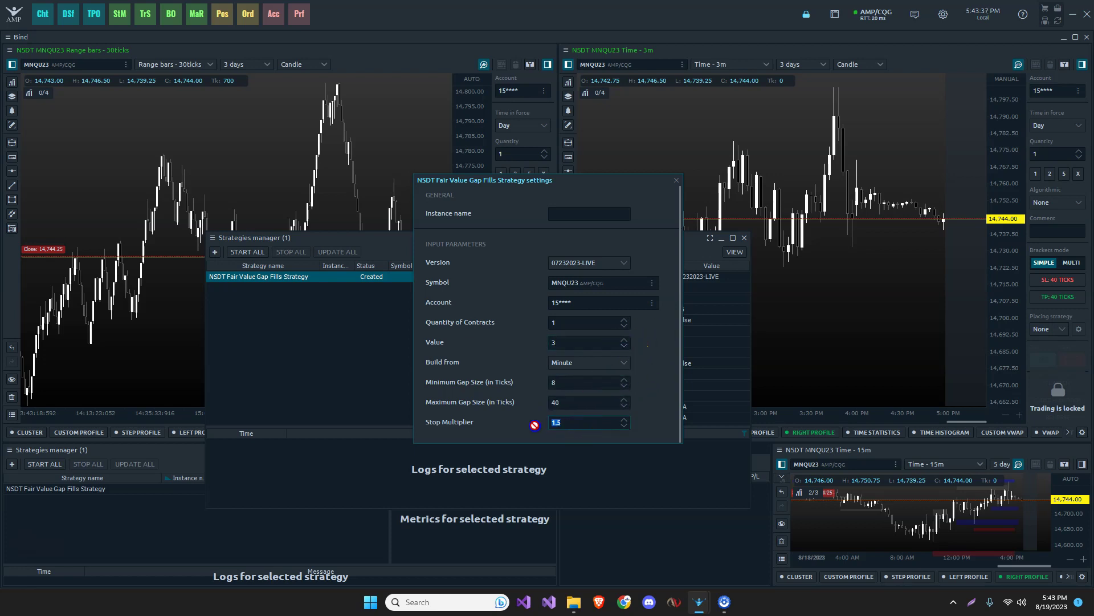
click(568, 423)
click(569, 423)
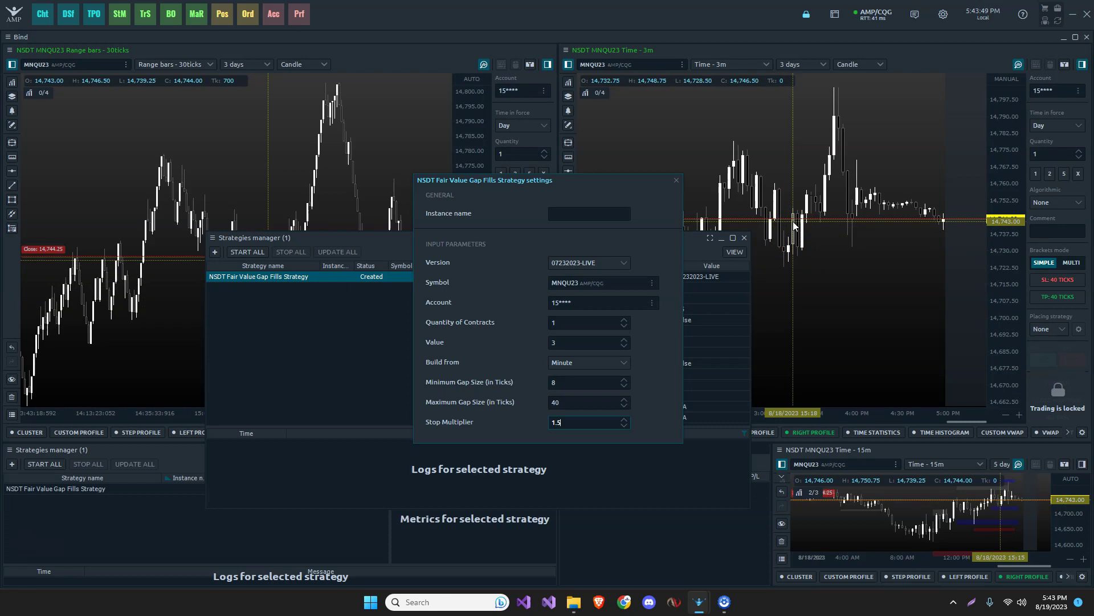
click(793, 245)
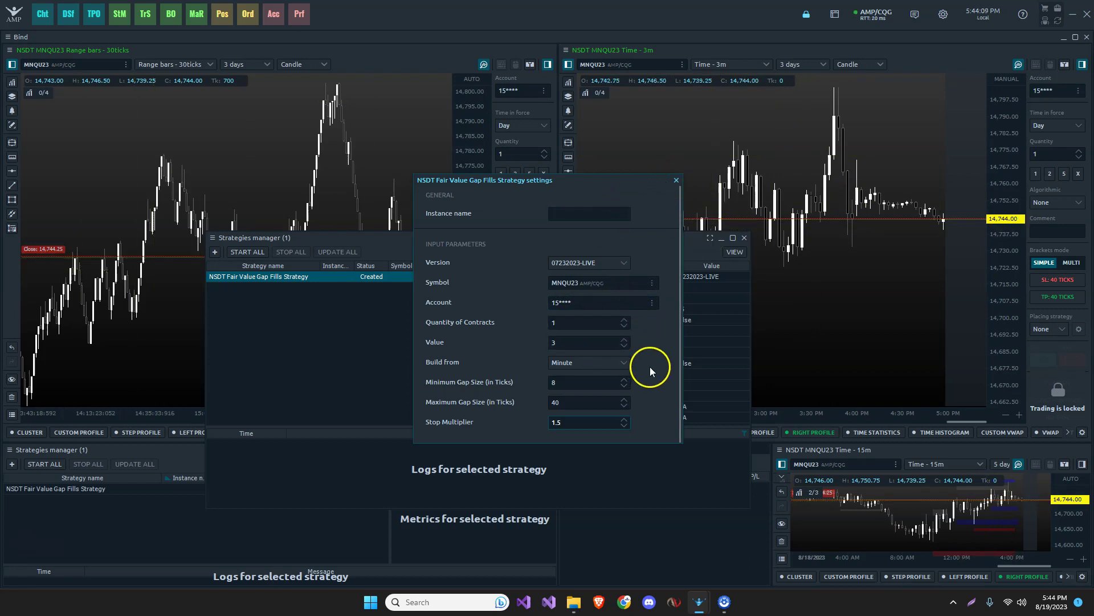
Close the settings, start the Fair Value Gap Fills strategy, then stop it after a brief run.
click(677, 180)
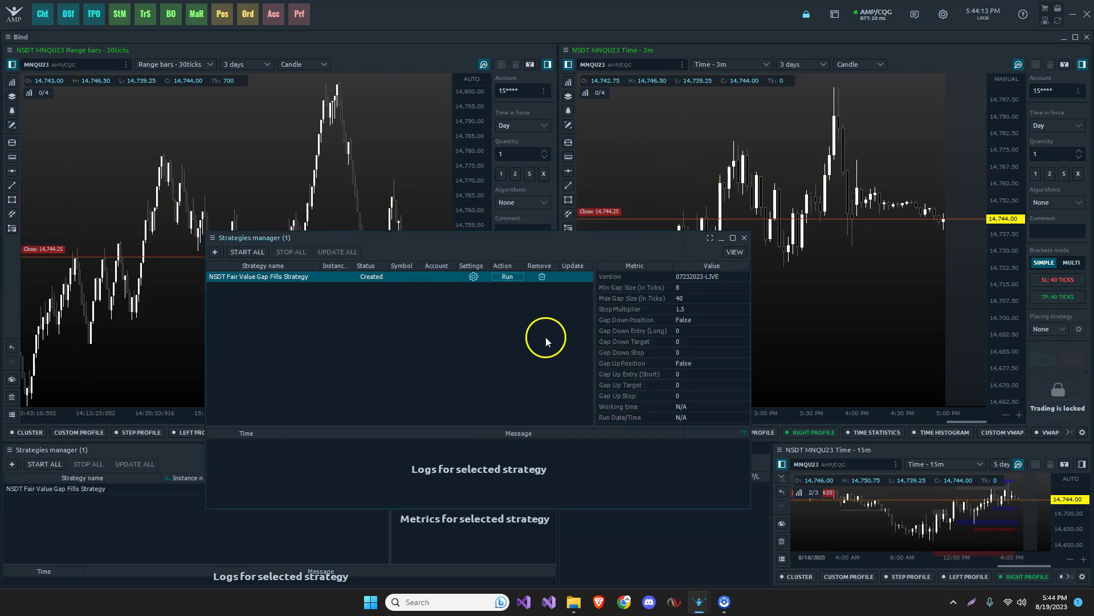
click(508, 286)
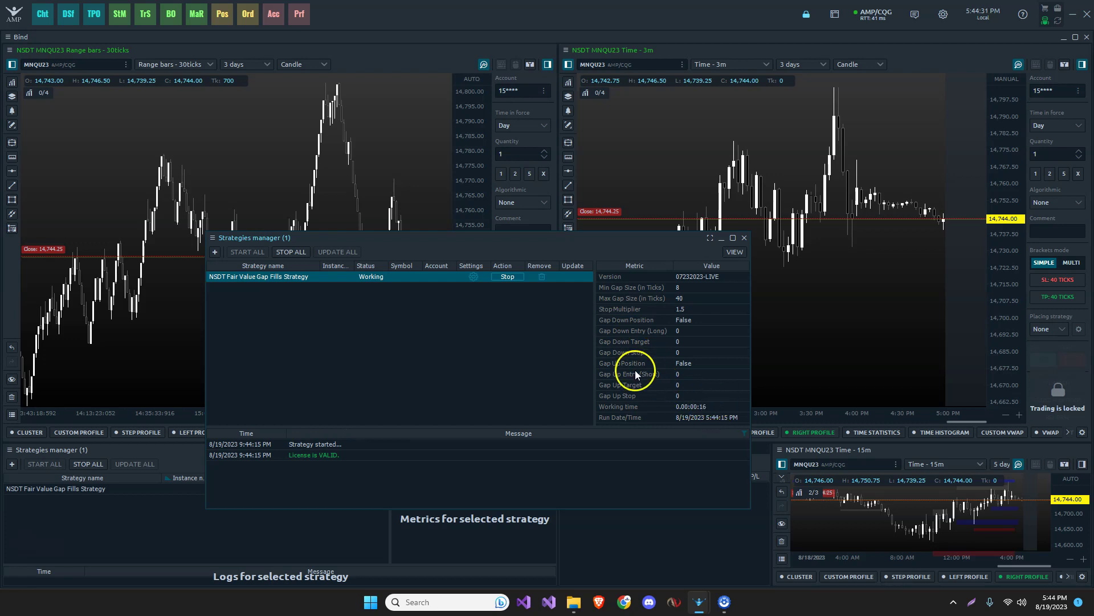
click(514, 278)
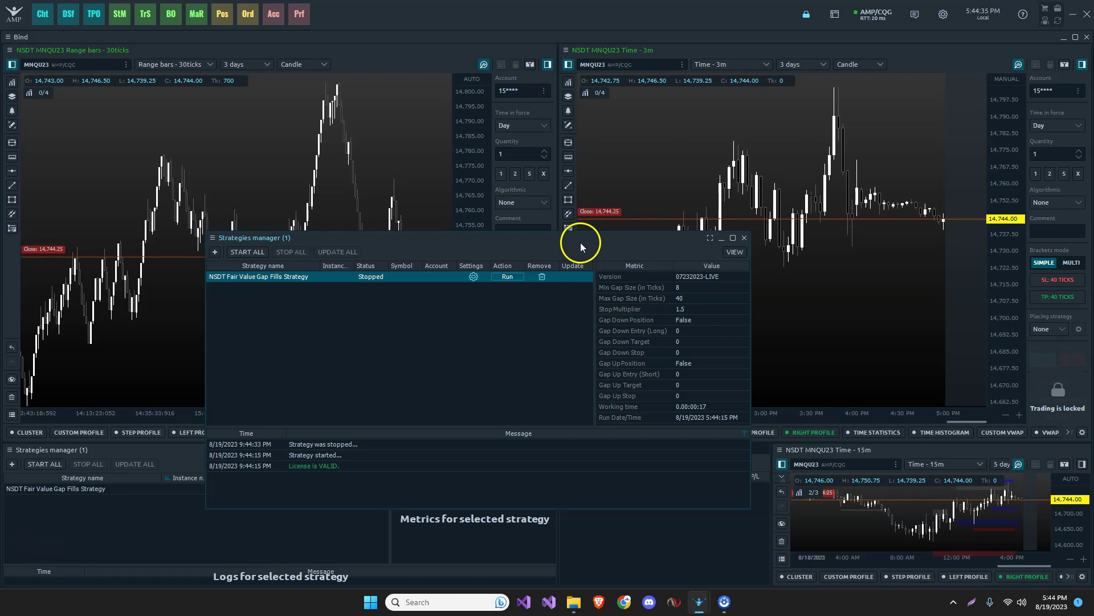
Review the strategy's gap inputs, then open the NSDT Fair Value Gap indicator settings on the 3m chart.
drag(580, 241, 398, 208)
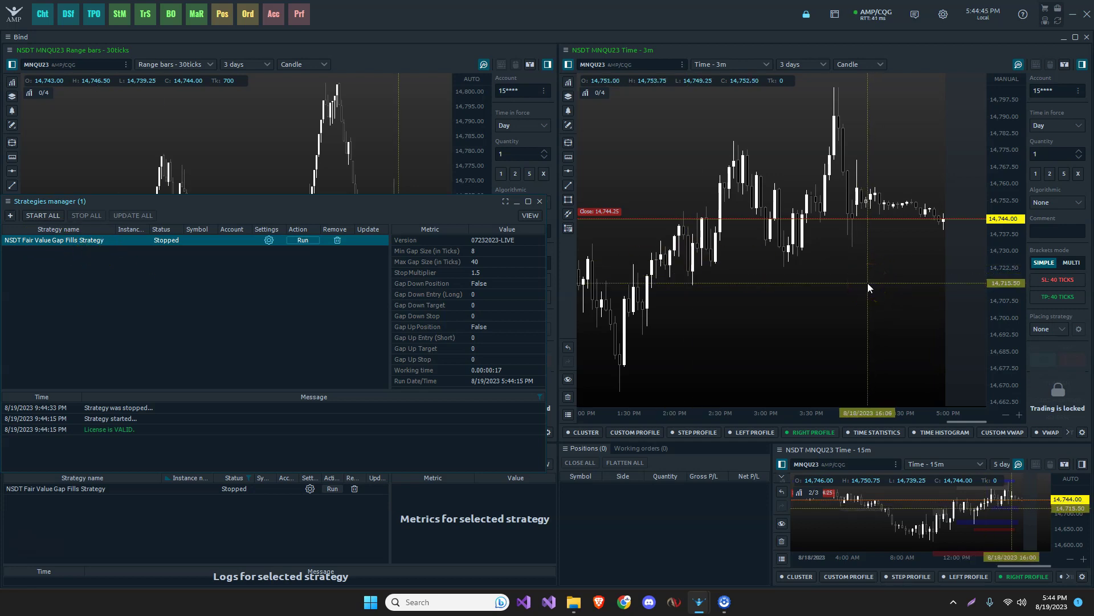
click(268, 240)
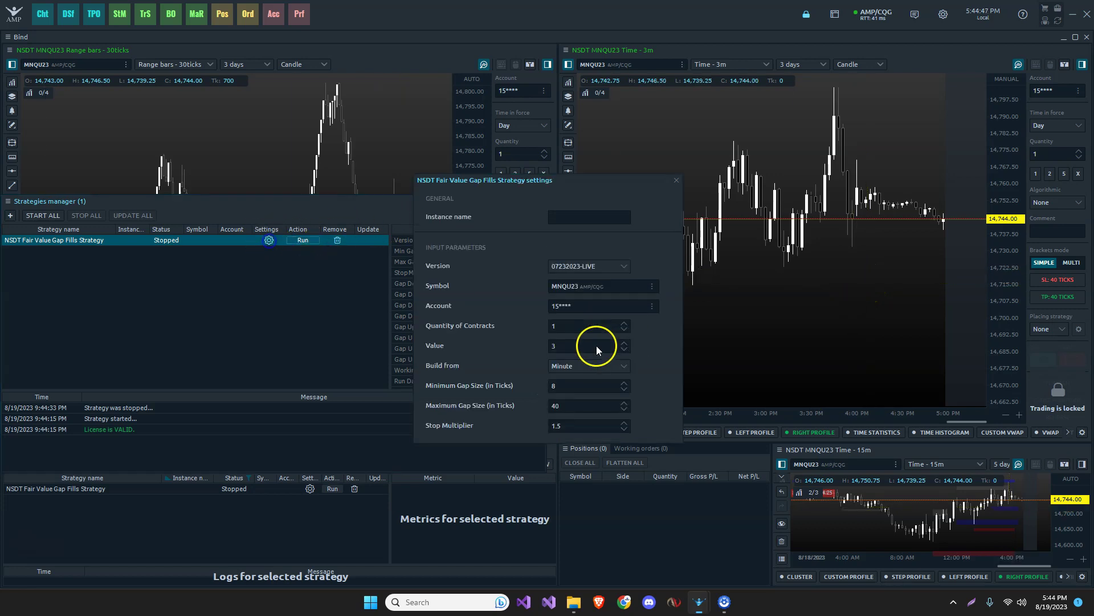
scroll(622, 350, down, 1)
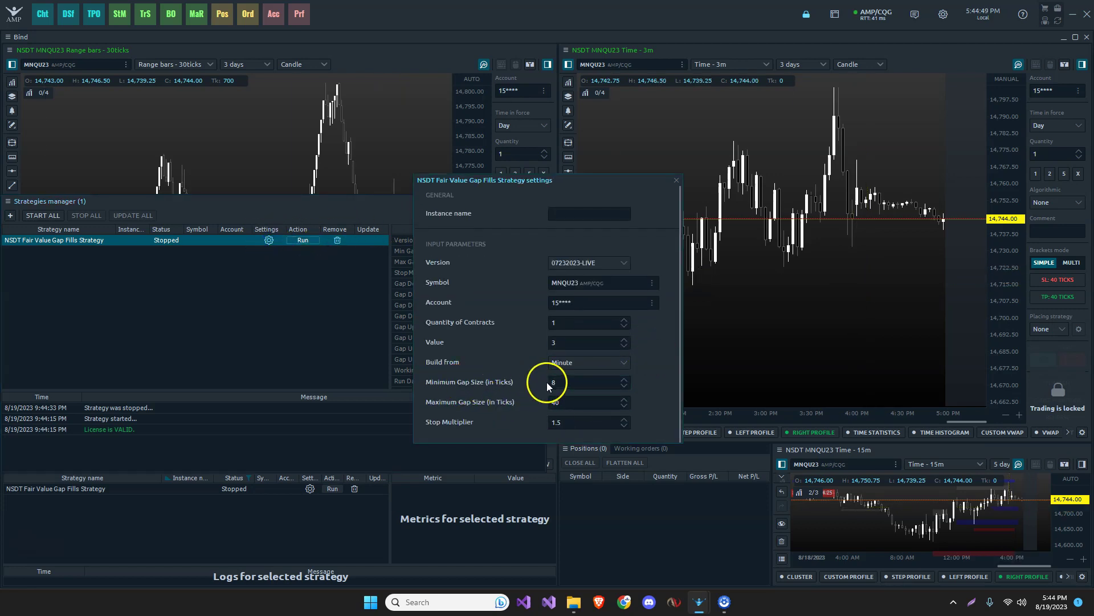
drag(562, 181, 270, 171)
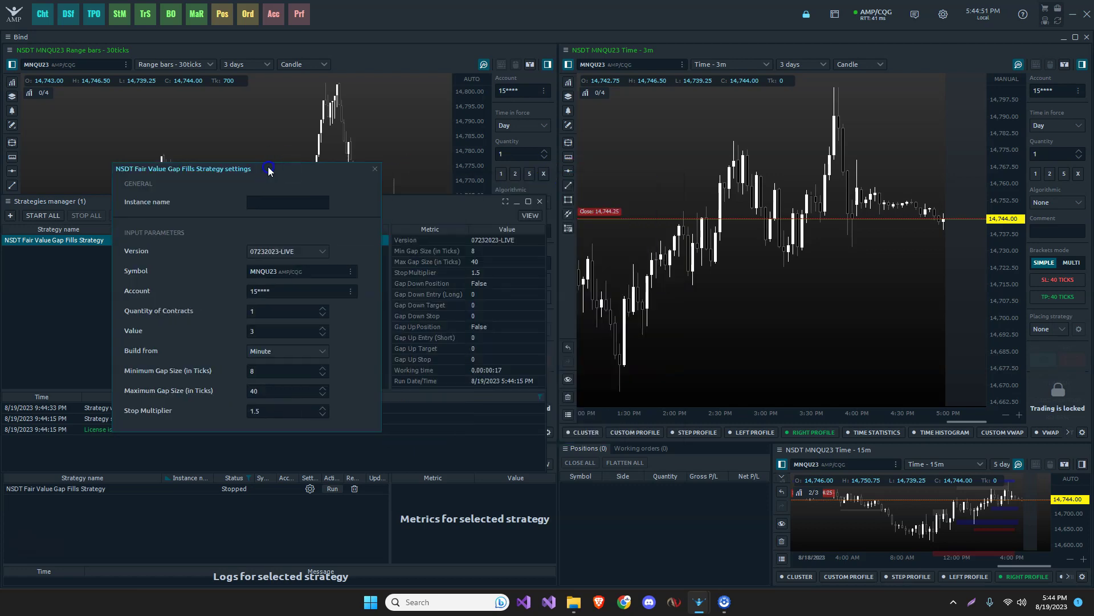
click(374, 170)
mouse_move(591, 93)
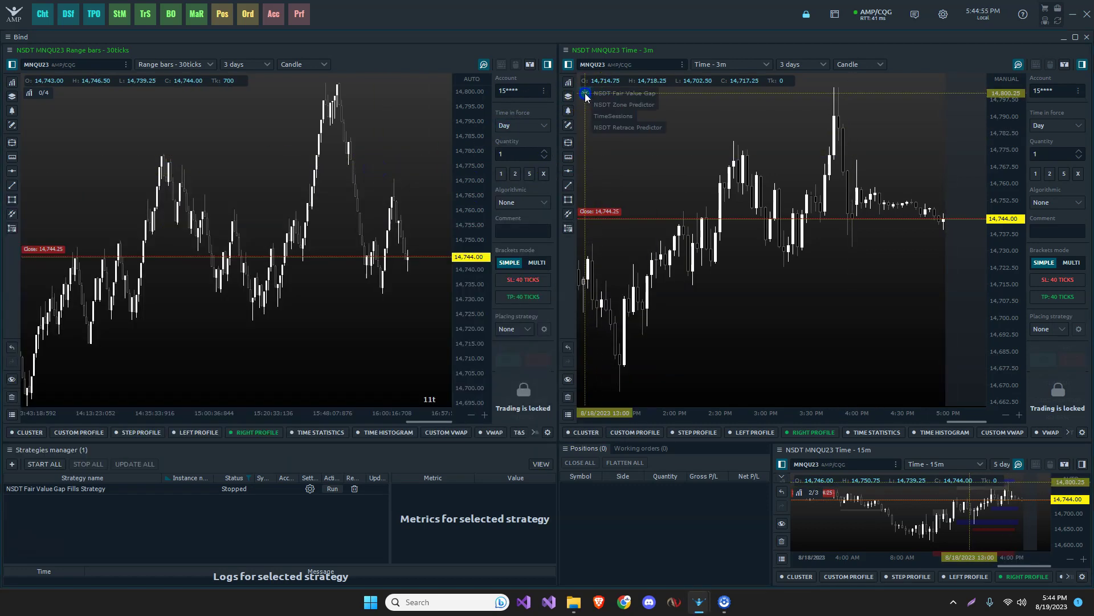
click(608, 94)
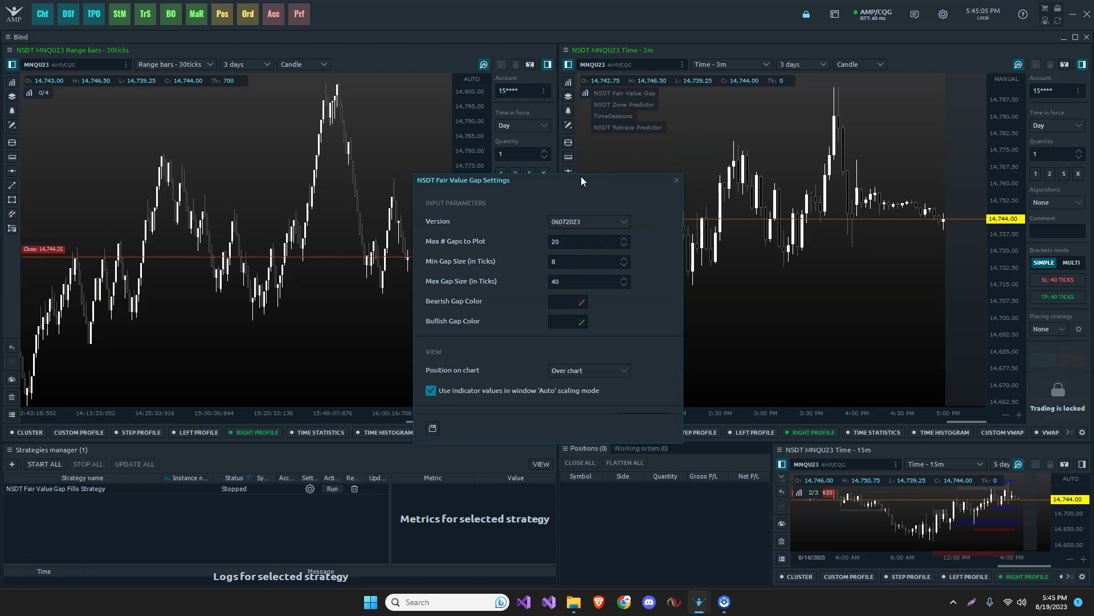
Verify the indicator shows Max Gaps 20, Min Gap Size 8 and Max Gap Size 40 ticks.
click(594, 197)
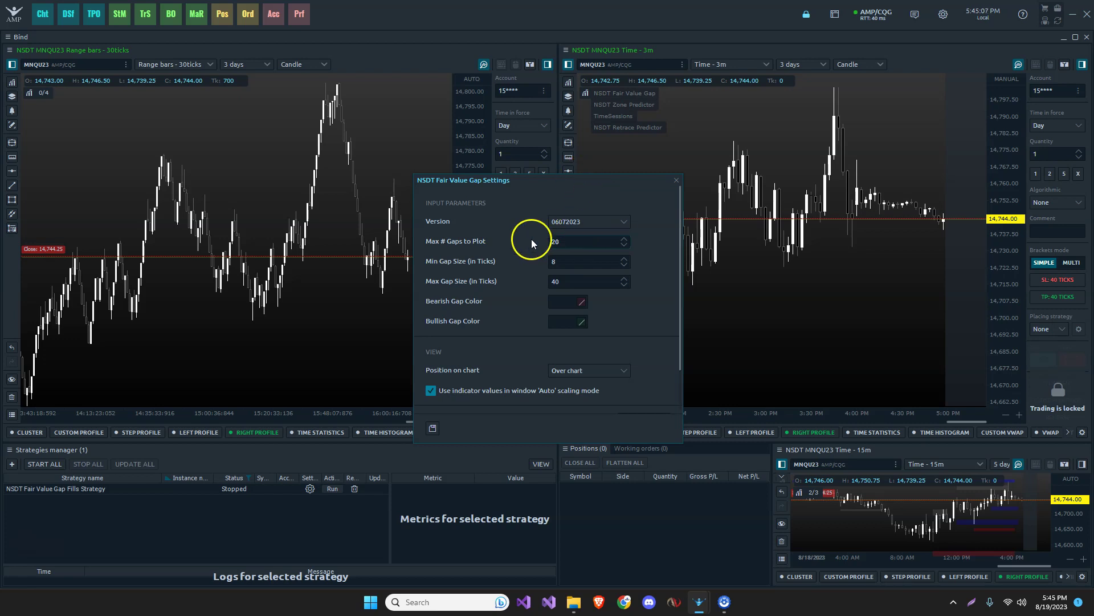
click(568, 262)
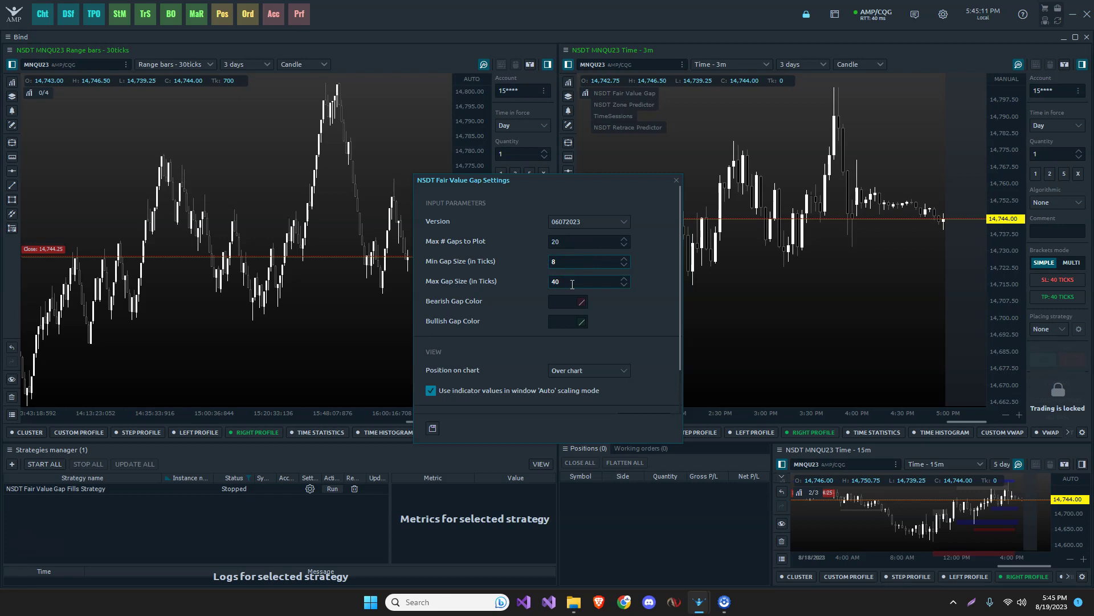
drag(557, 181, 497, 185)
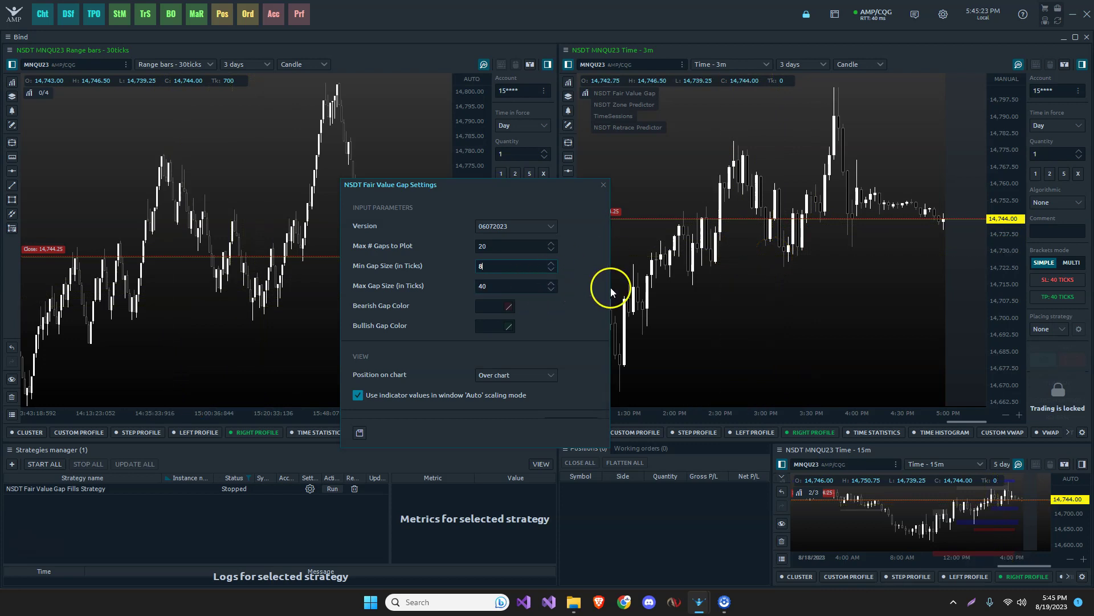
scroll(590, 307, down, 1)
scroll(589, 304, up, 1)
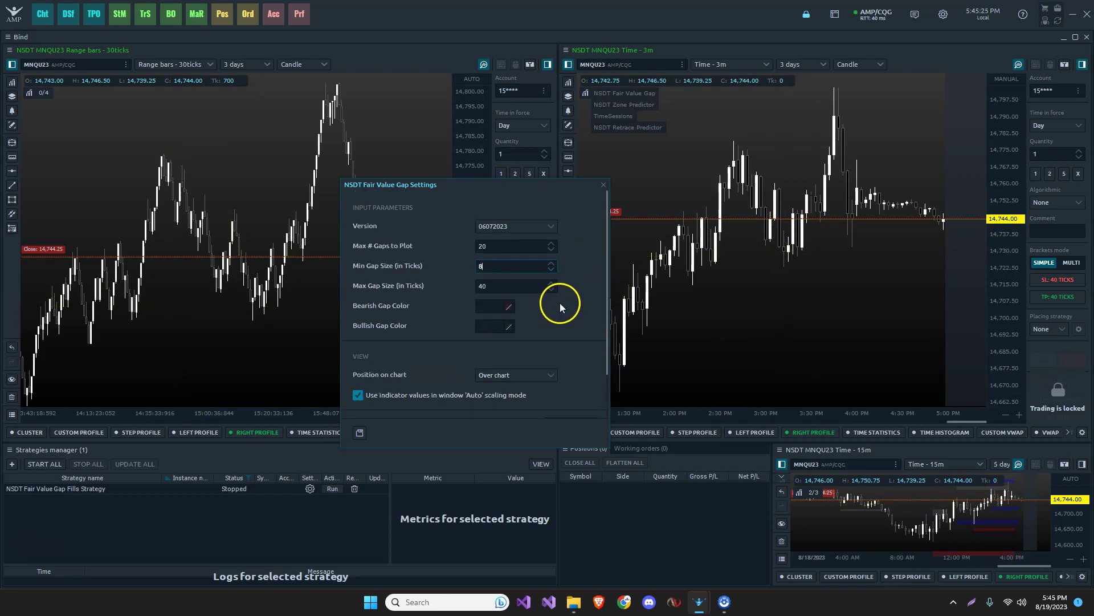
Close the indicator settings and make the fair value gap zones visible on the 3-minute chart.
click(604, 185)
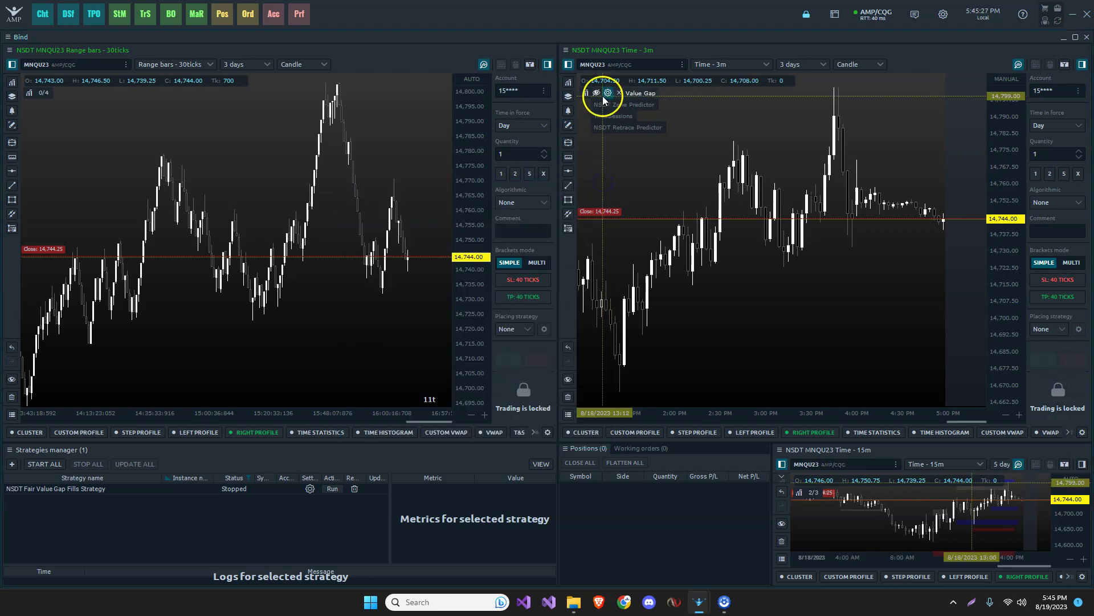
click(597, 94)
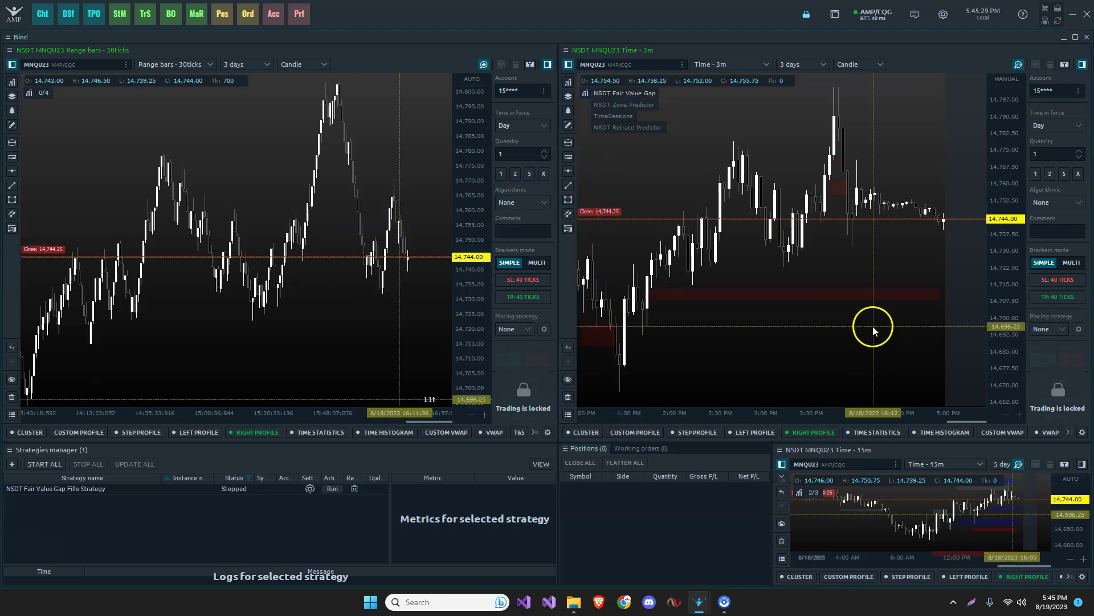
scroll(873, 326, up, 3)
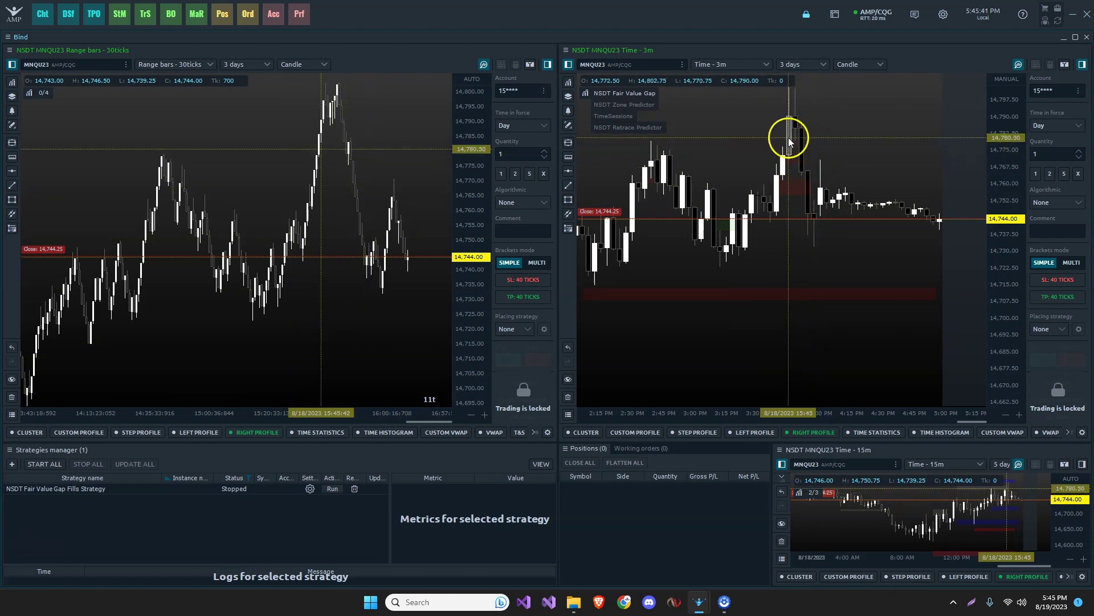
Apply a Max Gap Size of 80 to the Fair Value Gap indicator, then change it back to 40.
click(609, 93)
drag(575, 176, 366, 180)
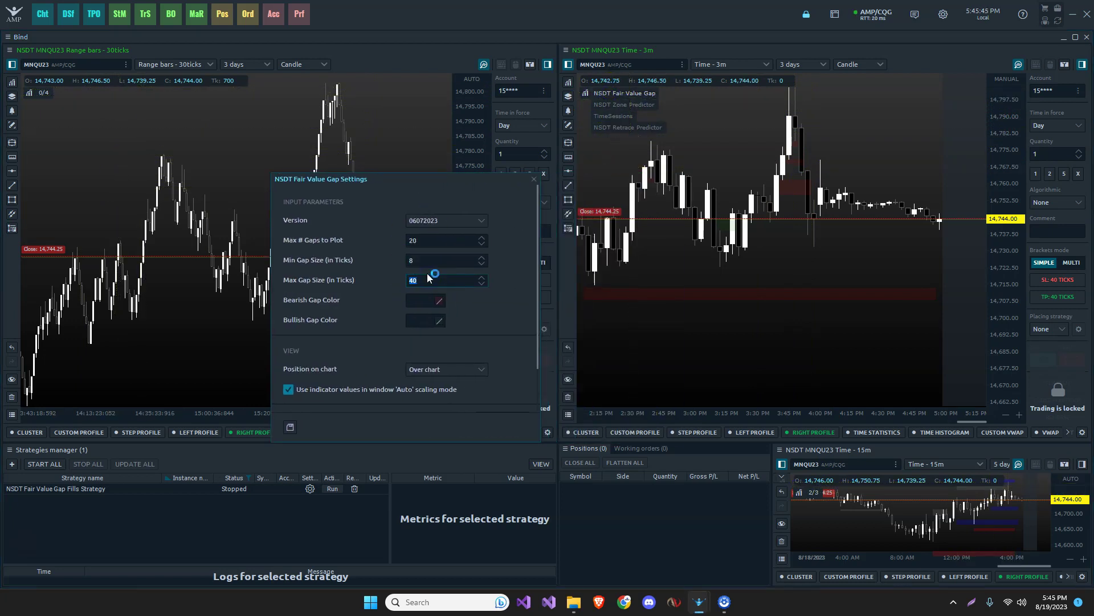
click(490, 277)
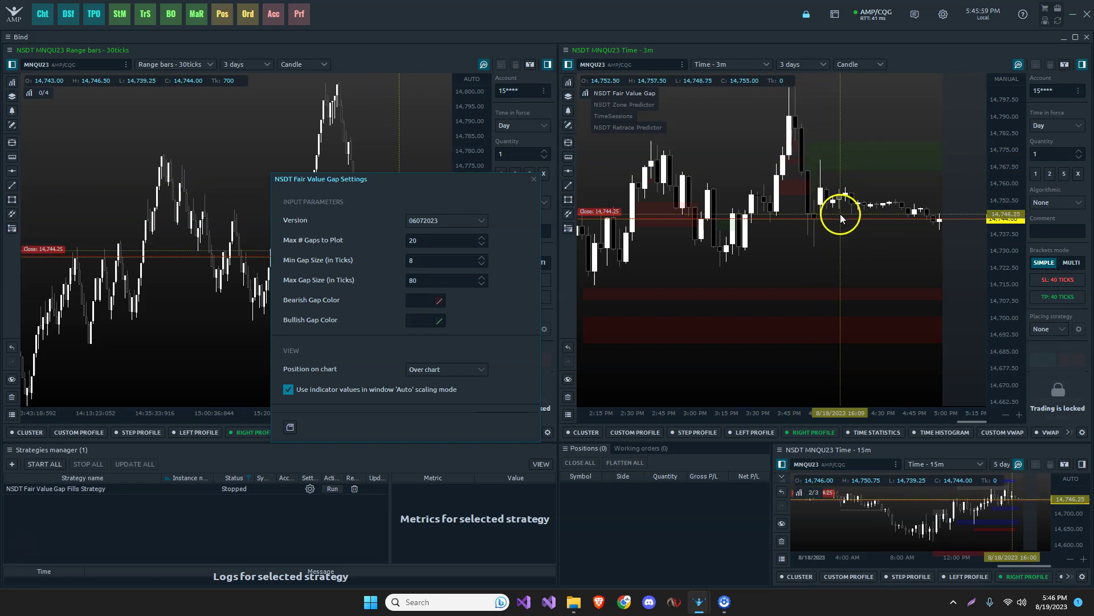
double_click(433, 282)
text(40)
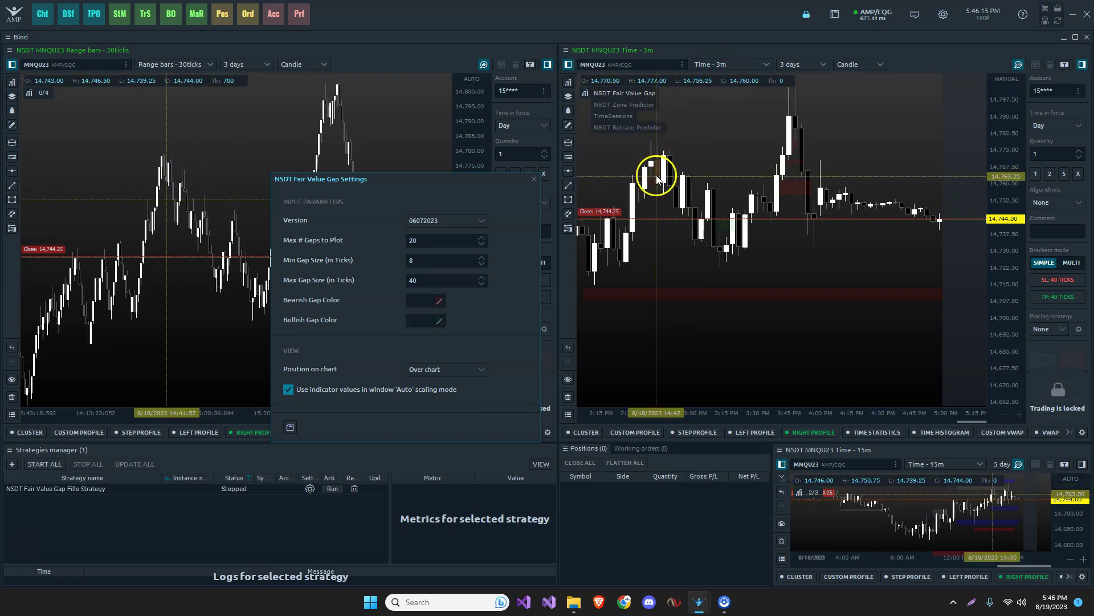
Close the indicator settings and confirm the strategy's gap limits read 8 and 40 ticks.
click(532, 178)
click(310, 488)
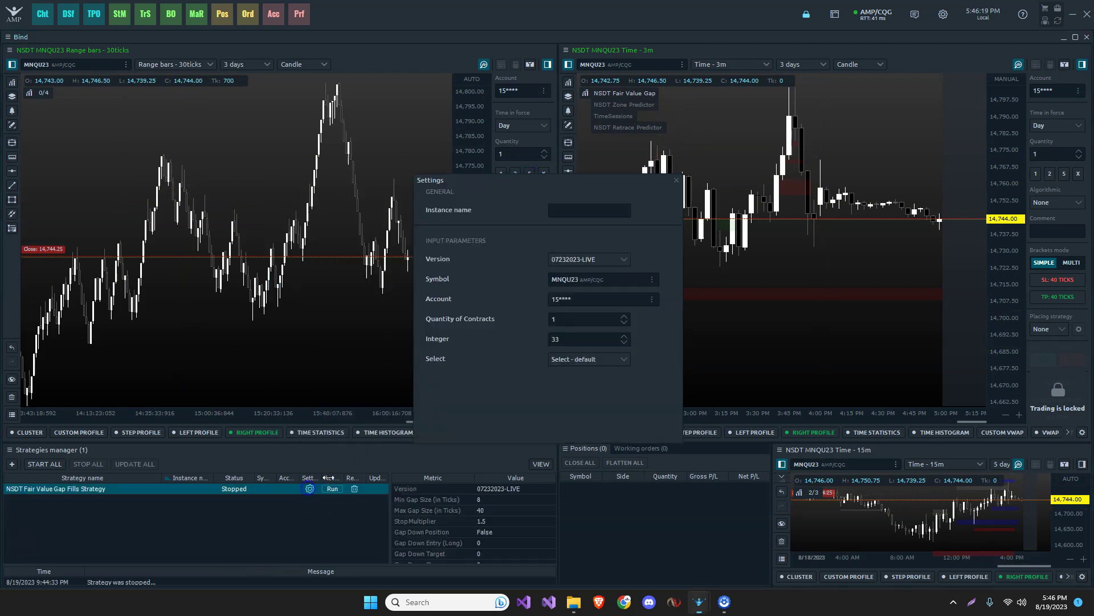
scroll(627, 376, down, 1)
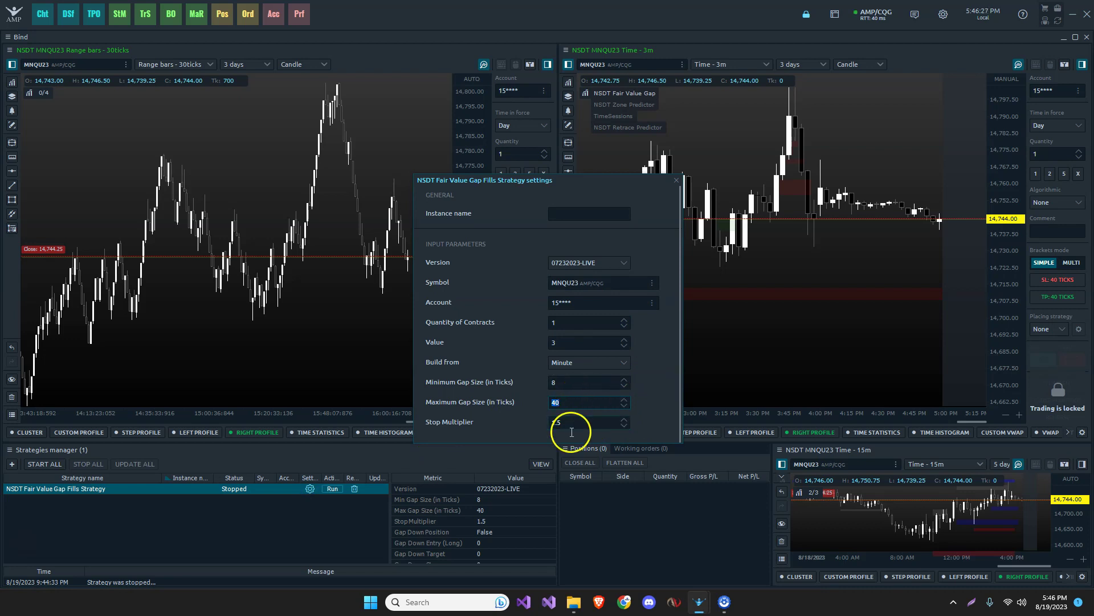
click(676, 181)
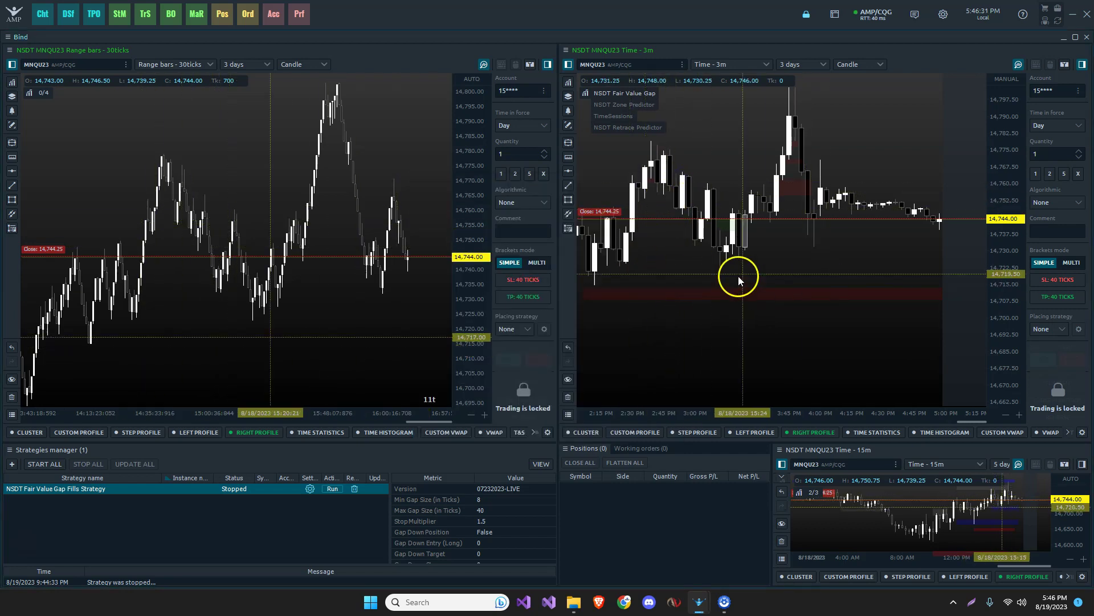
Pan the 3-minute MNQU23 chart back to earlier bars showing the gap zone near 14,710.
scroll(751, 264, up, 1)
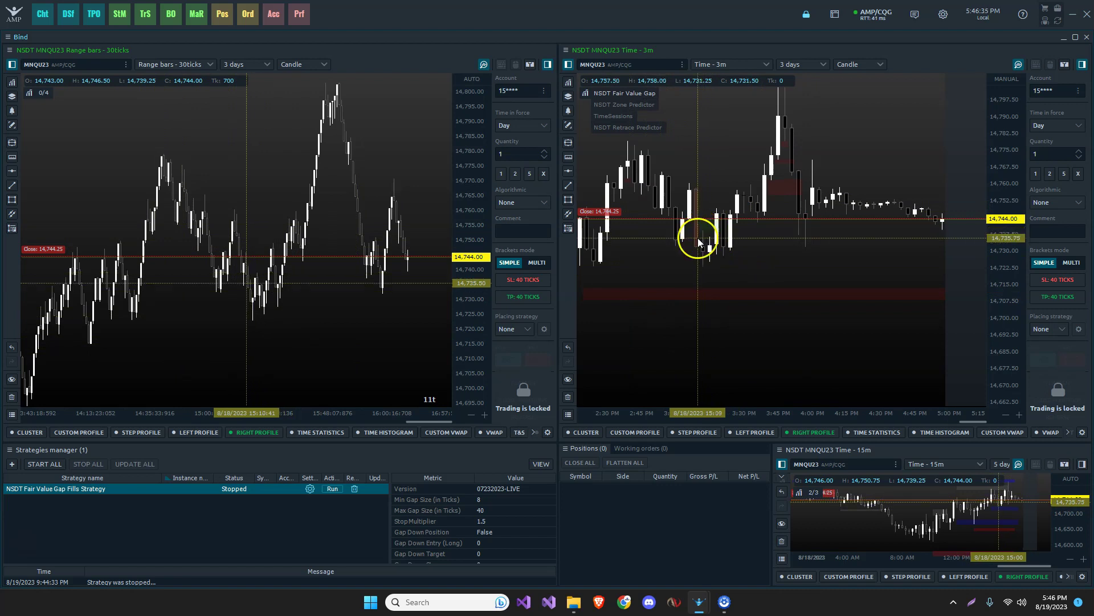
mouse_move(596, 94)
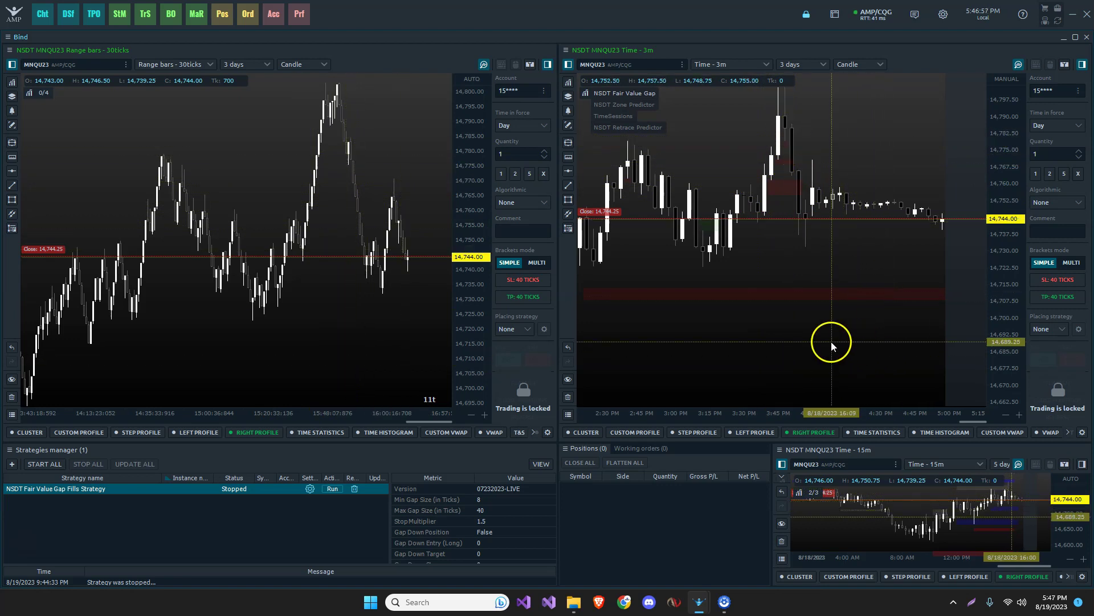
drag(831, 340, 770, 339)
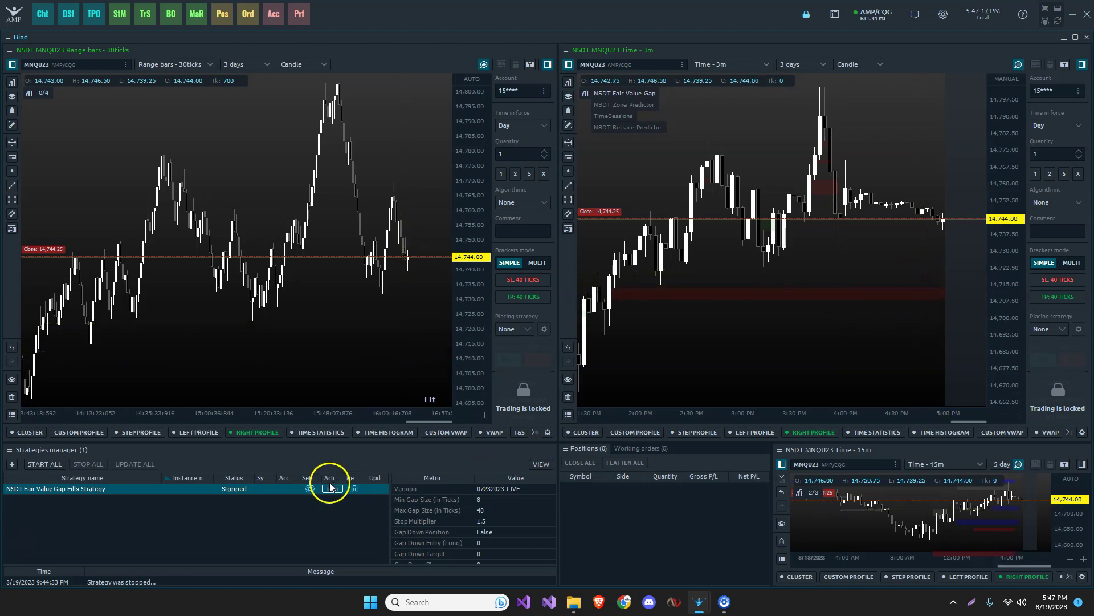
Set the Fair Value Gap Fills strategy's Stop Multiplier to 2.0, verify it, and close the settings.
click(310, 488)
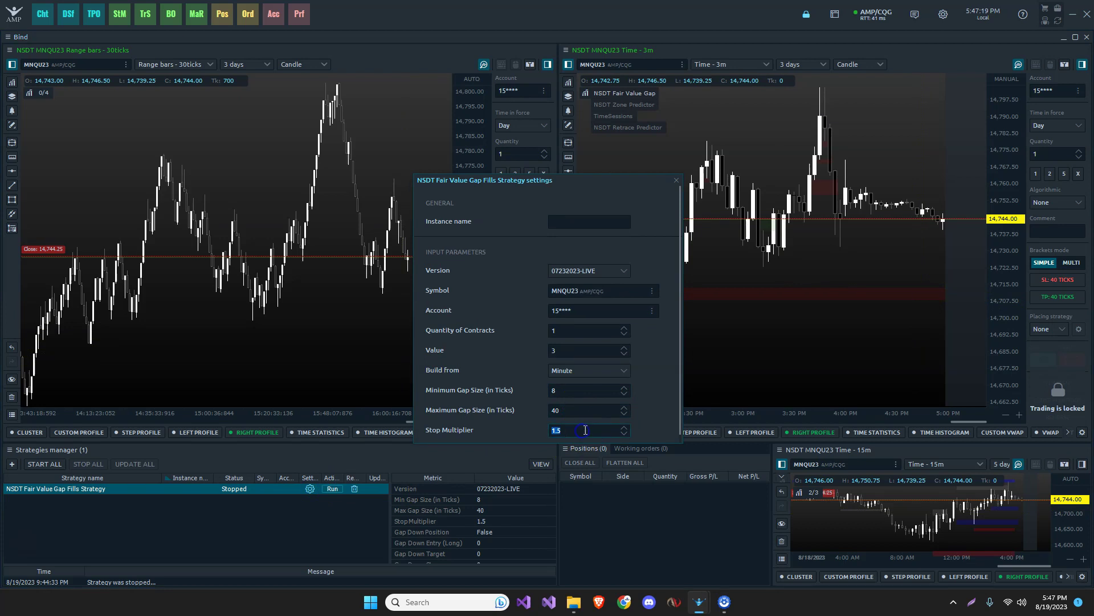
click(645, 405)
scroll(656, 367, down, 1)
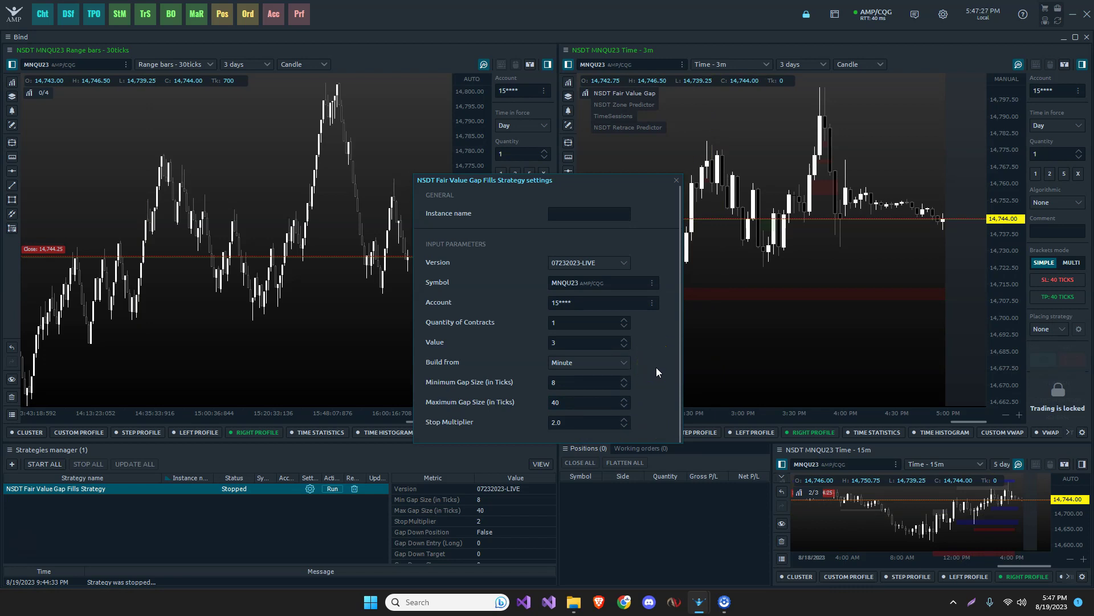
click(578, 422)
click(676, 180)
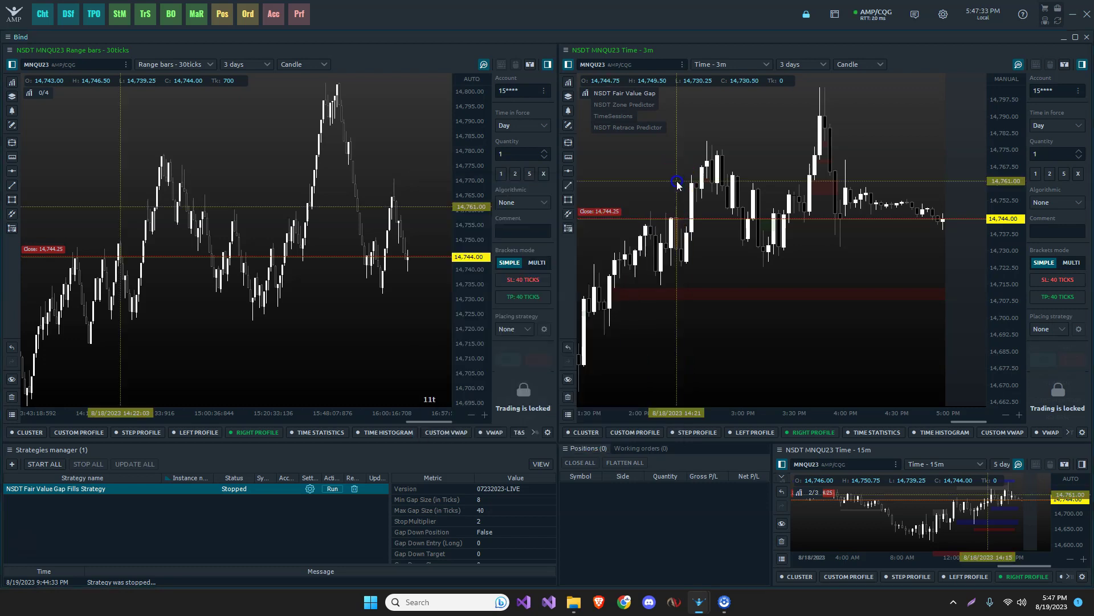